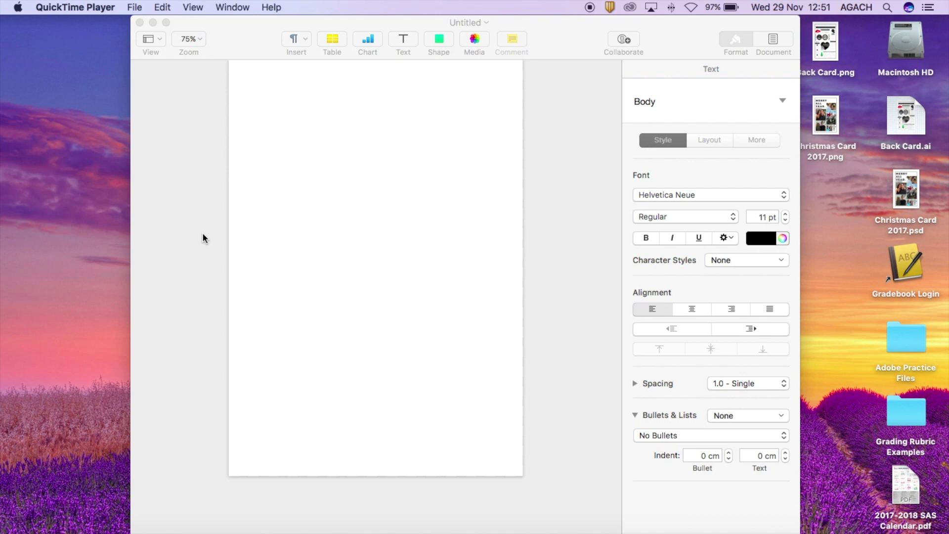
Bring the blank Untitled Pages document to the front for editing.
{"action": "left_click", "coordinate": [235, 225]}
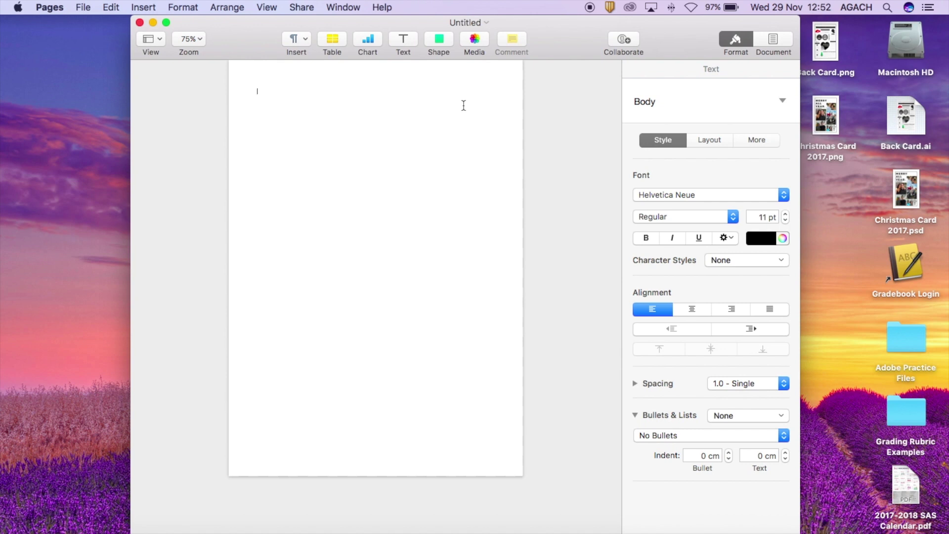
Browse the shape library's Animals, Food, Symbols, Places, Activities, Transportation, Arts and People categories.
{"action": "left_click", "coordinate": [435, 43]}
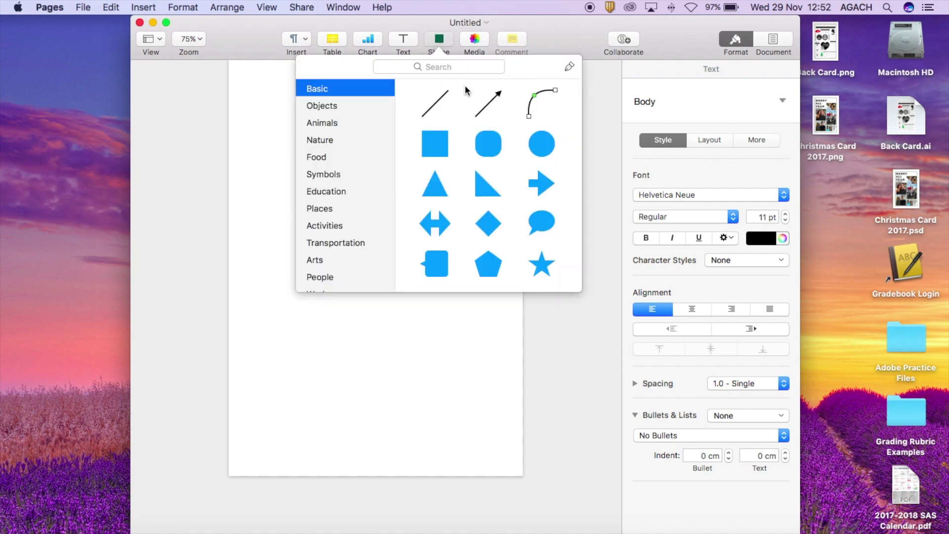
{"action": "scroll", "coordinate": [470, 142], "scroll_direction": "down", "scroll_amount": 3}
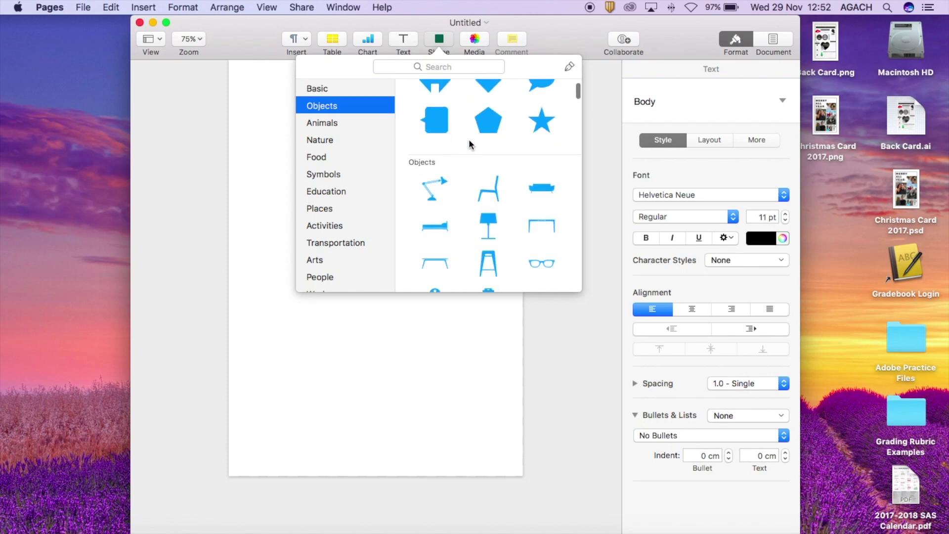
{"action": "scroll", "coordinate": [470, 143], "scroll_direction": "down", "scroll_amount": 5}
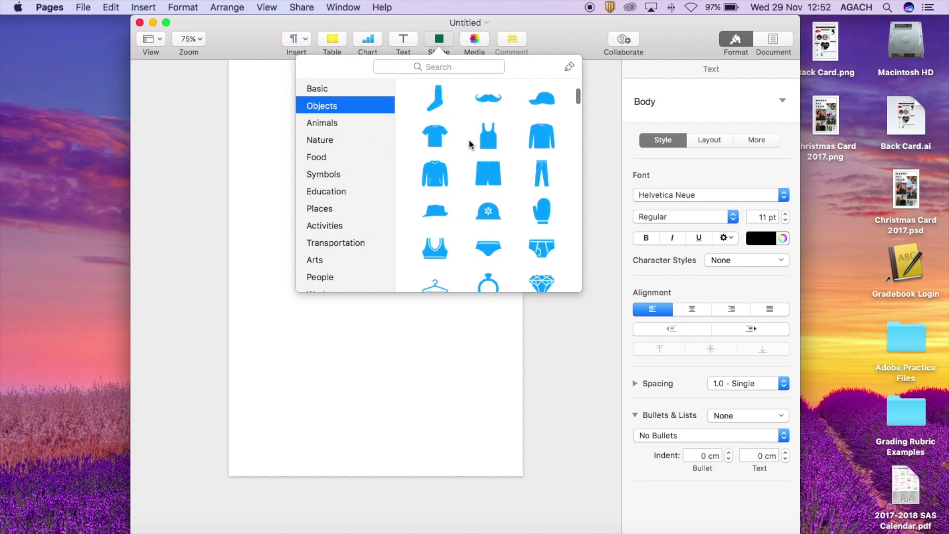
{"action": "scroll", "coordinate": [470, 143], "scroll_direction": "down", "scroll_amount": 5}
{"action": "left_click", "coordinate": [342, 124]}
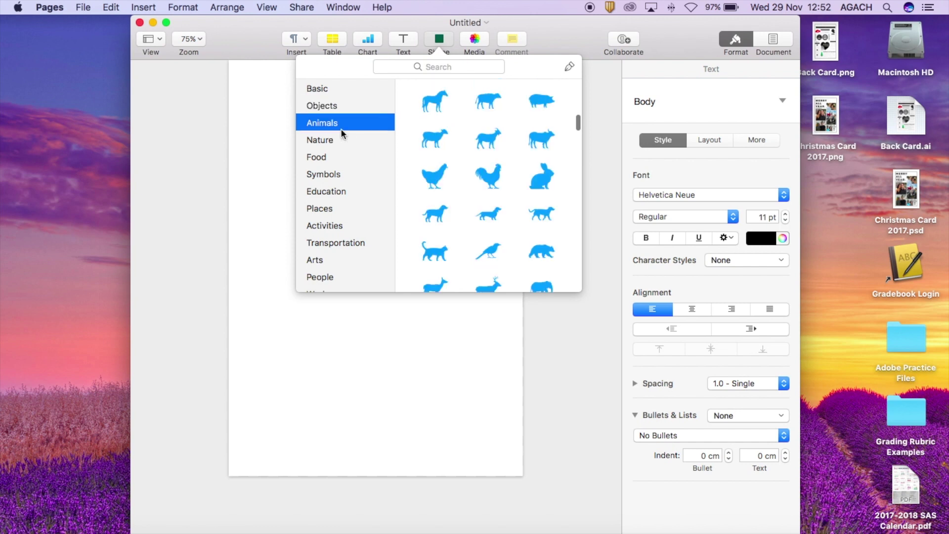
{"action": "left_click", "coordinate": [339, 156]}
{"action": "left_click", "coordinate": [337, 173]}
{"action": "left_click", "coordinate": [337, 207]}
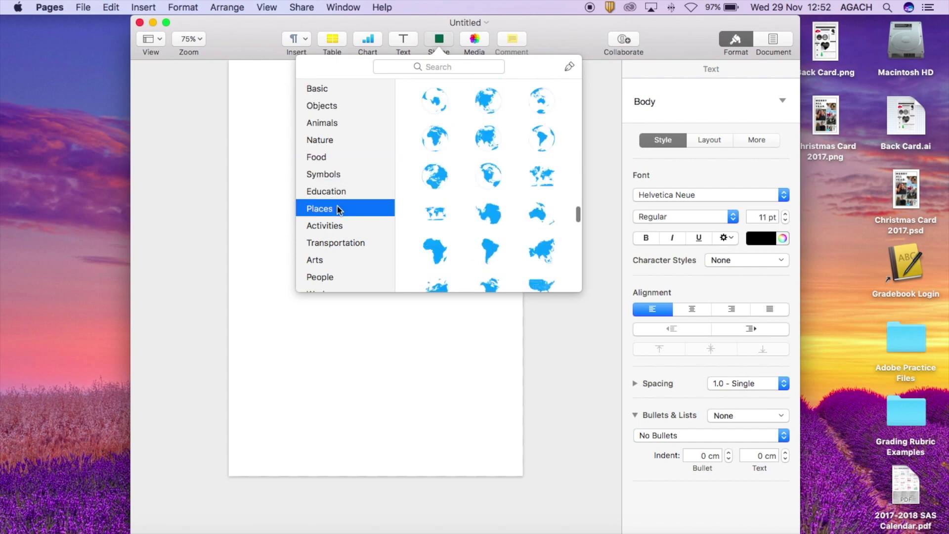
{"action": "left_click", "coordinate": [326, 226]}
{"action": "left_click", "coordinate": [328, 242]}
{"action": "left_click", "coordinate": [329, 260]}
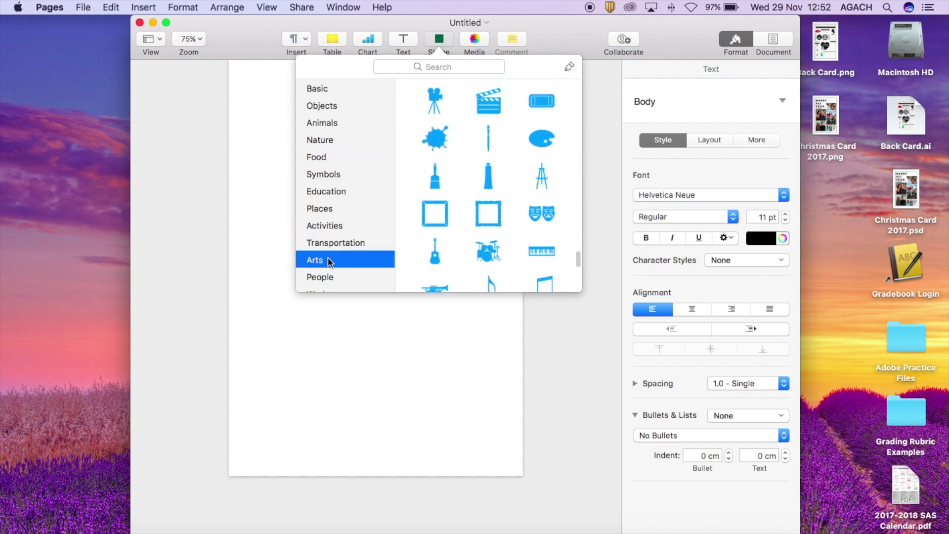
{"action": "scroll", "coordinate": [327, 258], "scroll_direction": "down", "scroll_amount": 1}
{"action": "left_click", "coordinate": [324, 268]}
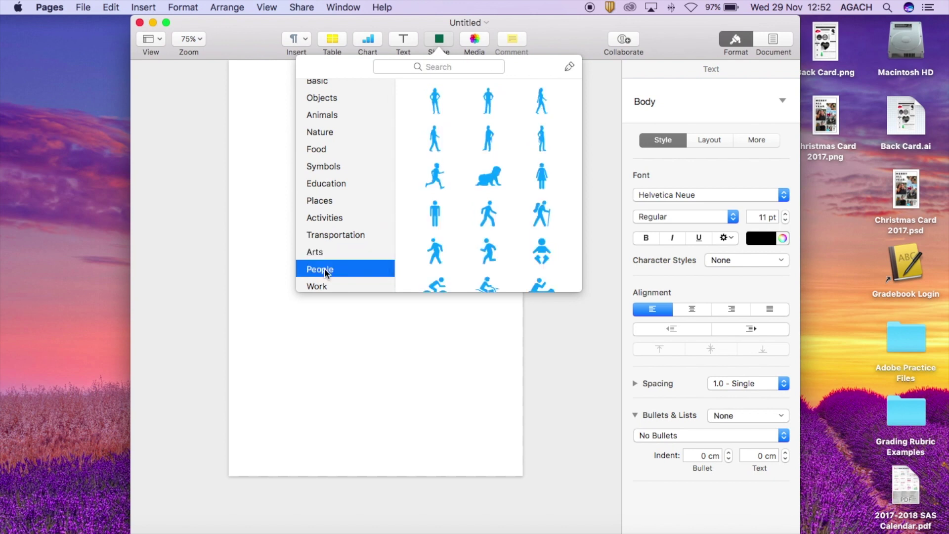
Return to the Basic shapes and insert a blue square onto the page.
{"action": "scroll", "coordinate": [510, 245], "scroll_direction": "down", "scroll_amount": 5}
{"action": "scroll", "coordinate": [510, 246], "scroll_direction": "up", "scroll_amount": 3}
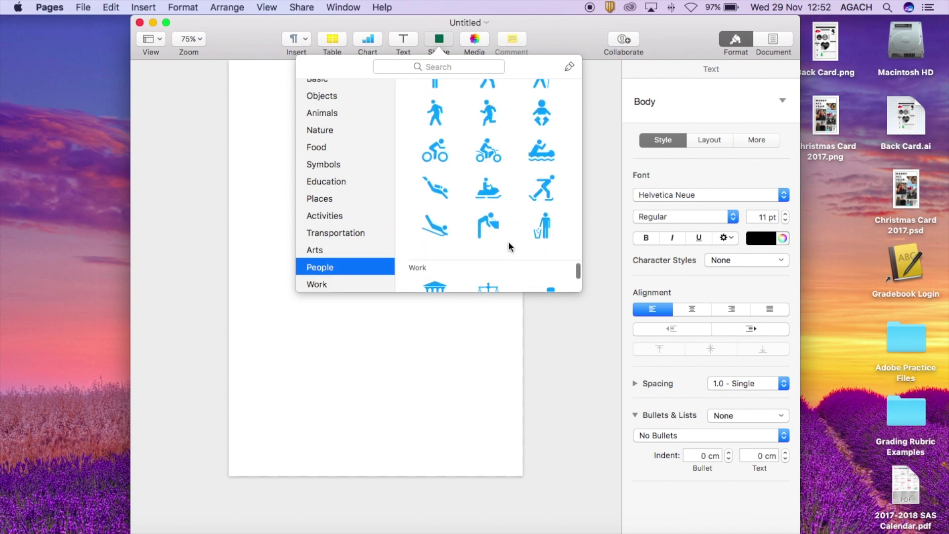
{"action": "scroll", "coordinate": [511, 246], "scroll_direction": "up", "scroll_amount": 1}
{"action": "scroll", "coordinate": [511, 245], "scroll_direction": "up", "scroll_amount": 15}
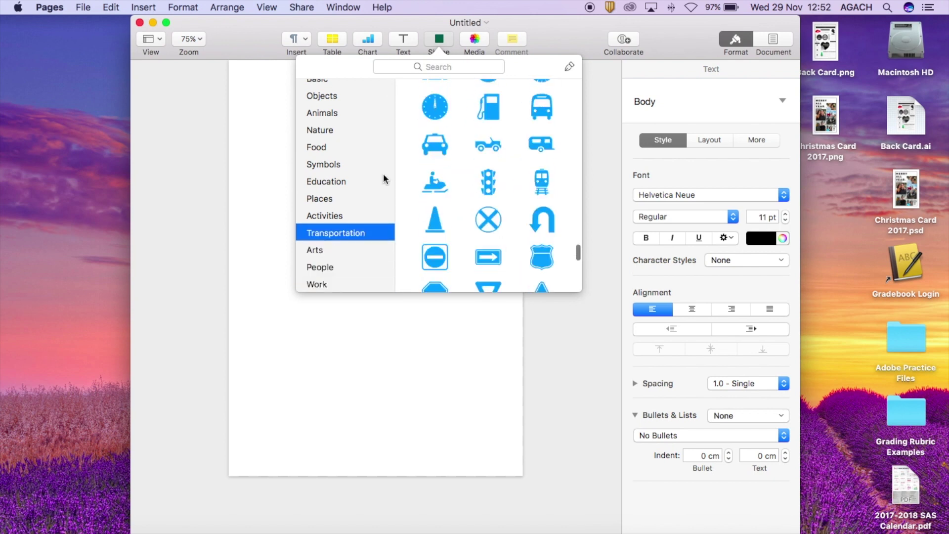
{"action": "scroll", "coordinate": [346, 126], "scroll_direction": "up", "scroll_amount": 1}
{"action": "left_click", "coordinate": [315, 89]}
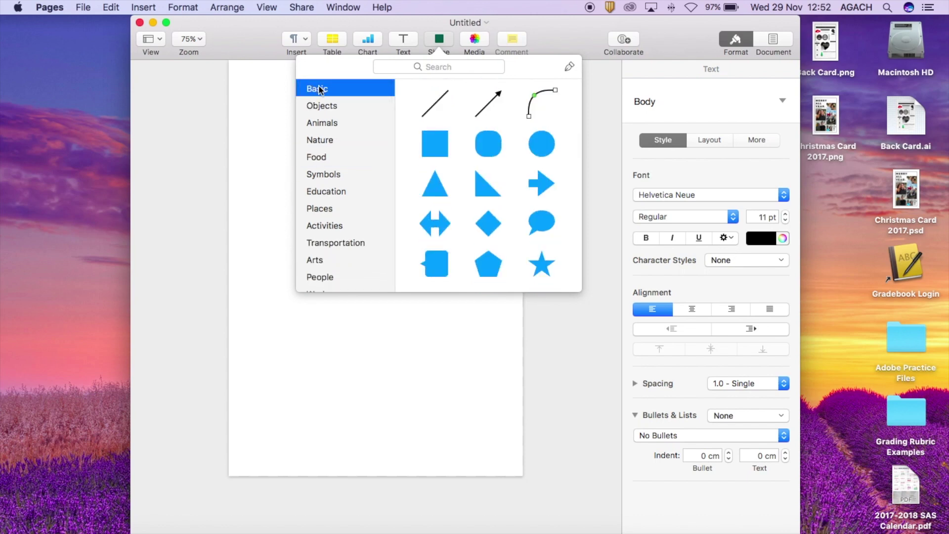
{"action": "left_click", "coordinate": [436, 147]}
Move the blue square down and to the left on the page.
{"action": "left_click", "coordinate": [382, 125]}
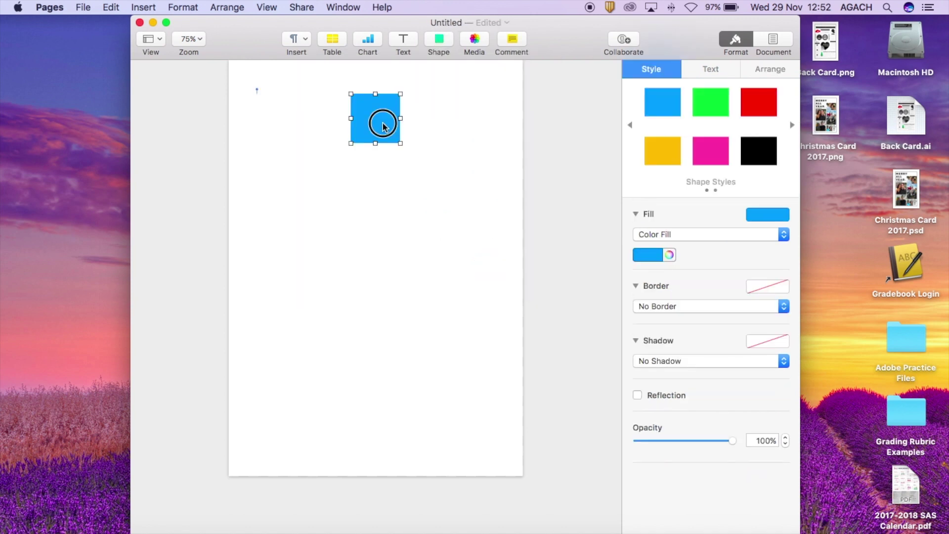
{"action": "left_click_drag", "start_coordinate": [383, 124], "coordinate": [366, 239]}
{"action": "left_click", "coordinate": [384, 257]}
{"action": "left_click", "coordinate": [476, 355]}
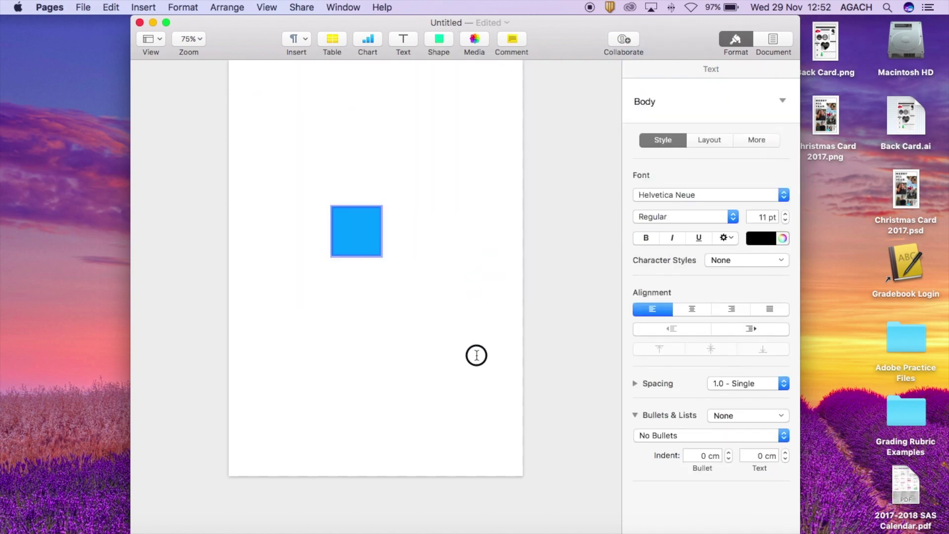
Resize the square by its corners, undoing one enlargement, ending at a medium size.
{"action": "left_click", "coordinate": [365, 240]}
{"action": "left_click_drag", "start_coordinate": [381, 256], "coordinate": [457, 341]}
{"action": "key", "text": "super+z"}
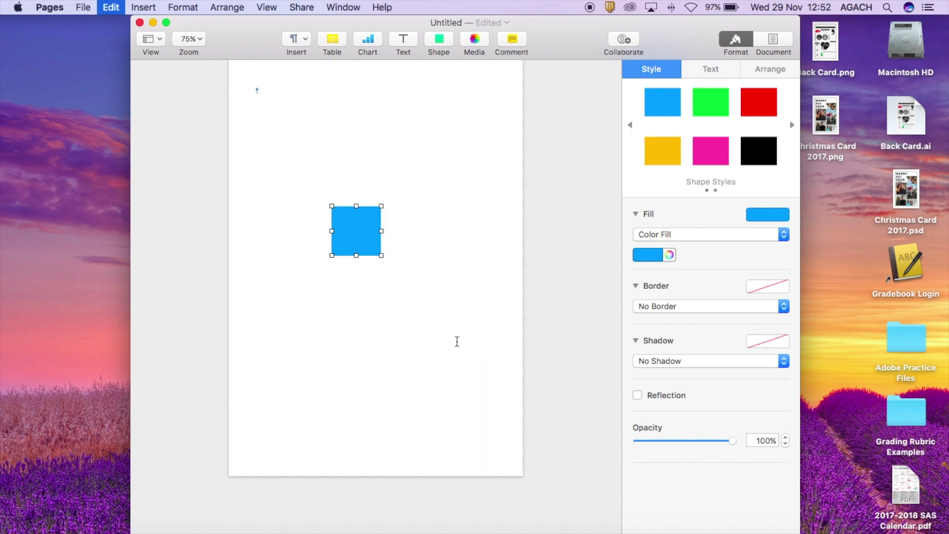
{"action": "left_click_drag", "start_coordinate": [381, 255], "coordinate": [488, 382]}
{"action": "left_click_drag", "start_coordinate": [451, 277], "coordinate": [418, 260]}
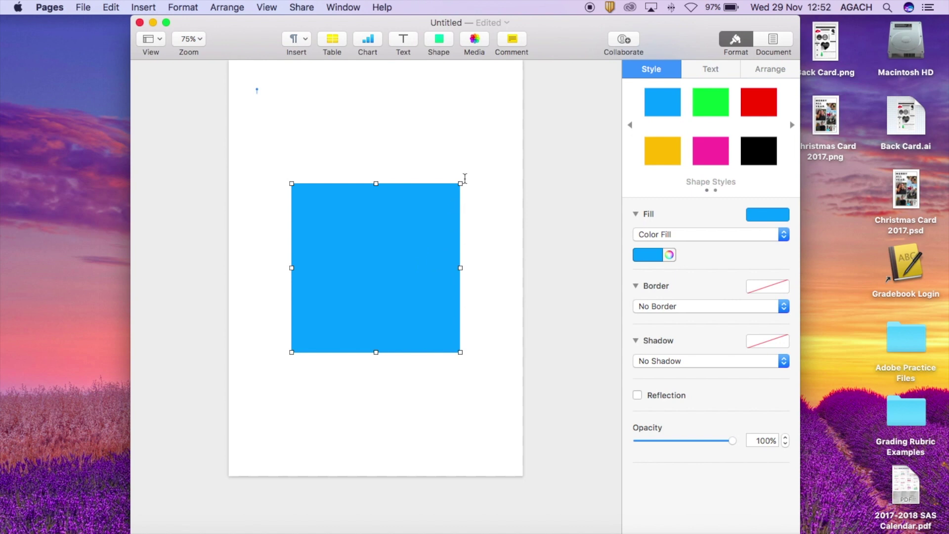
{"action": "left_click_drag", "start_coordinate": [461, 181], "coordinate": [370, 273]}
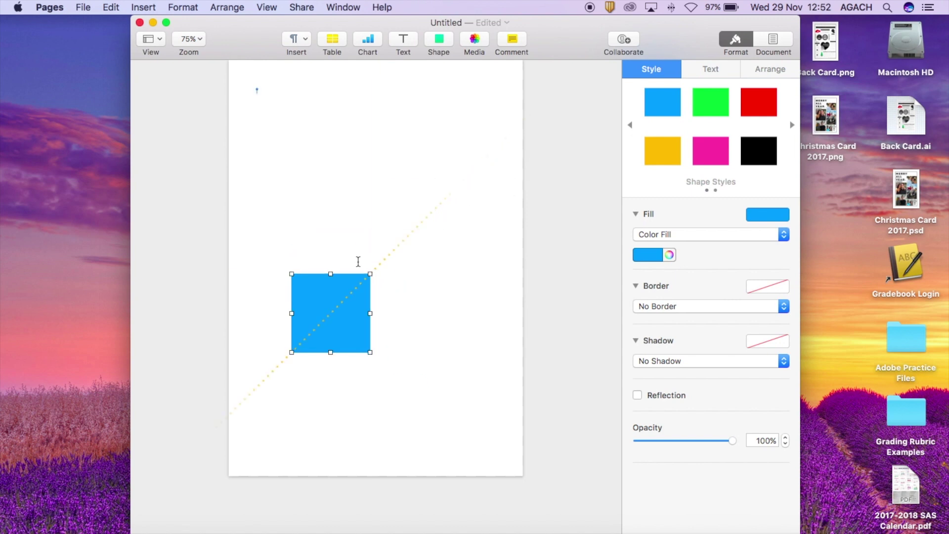
Insert a Basic circle above the square, enlarge it and make it black.
{"action": "left_click", "coordinate": [439, 39]}
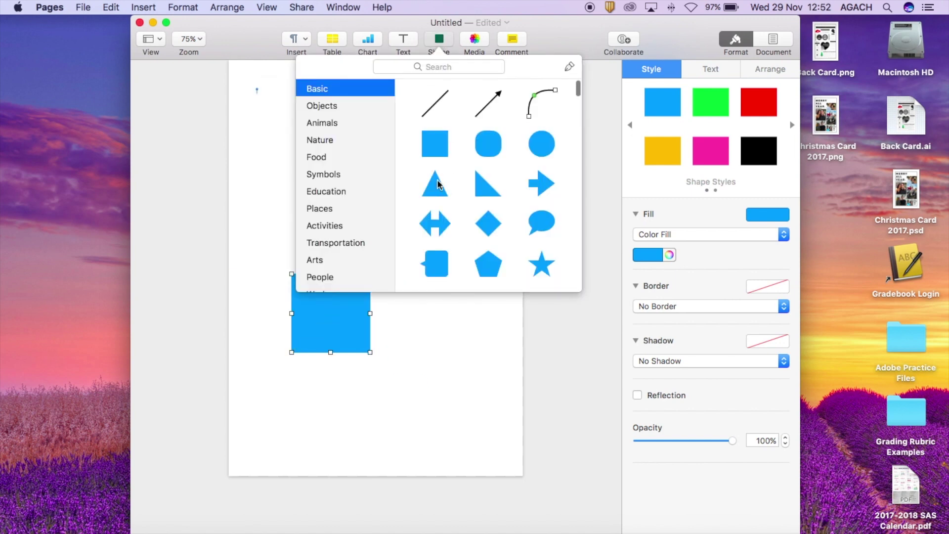
{"action": "scroll", "coordinate": [437, 182], "scroll_direction": "down", "scroll_amount": 3}
{"action": "scroll", "coordinate": [437, 184], "scroll_direction": "up", "scroll_amount": 3}
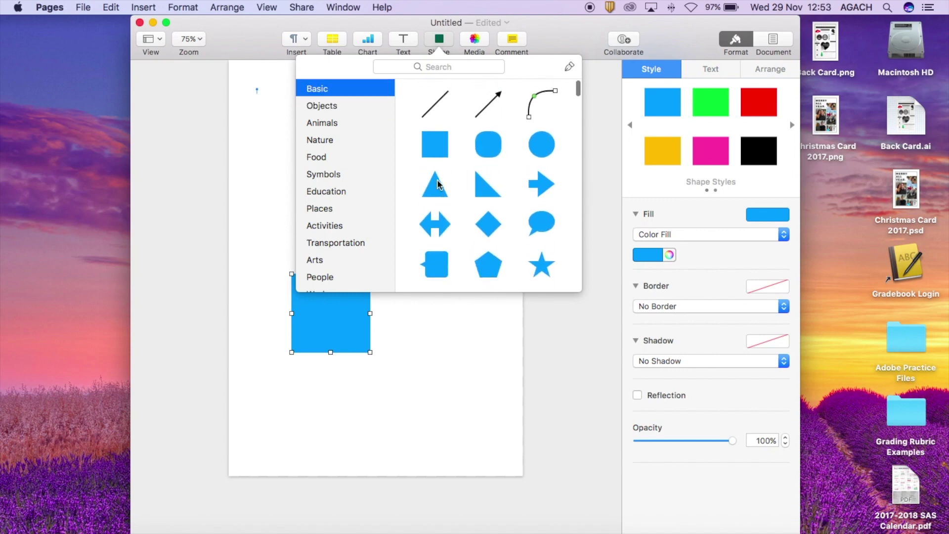
{"action": "left_click", "coordinate": [547, 145]}
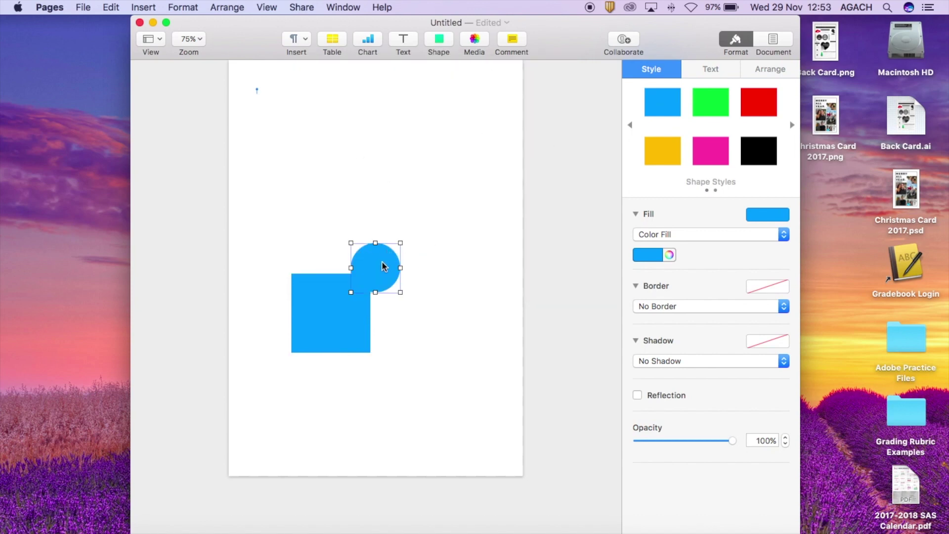
{"action": "left_click_drag", "start_coordinate": [384, 267], "coordinate": [338, 150]}
{"action": "left_click_drag", "start_coordinate": [361, 181], "coordinate": [455, 273]}
{"action": "left_click", "coordinate": [758, 150]}
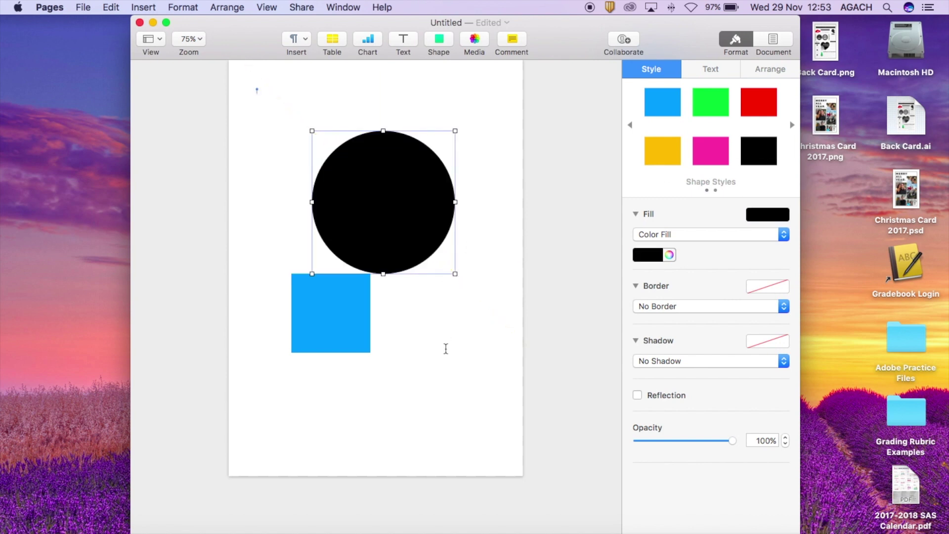
{"action": "left_click_drag", "start_coordinate": [380, 204], "coordinate": [379, 199]}
Move the blue square up to overlap the circle and send the circle to the back.
{"action": "left_click", "coordinate": [333, 313]}
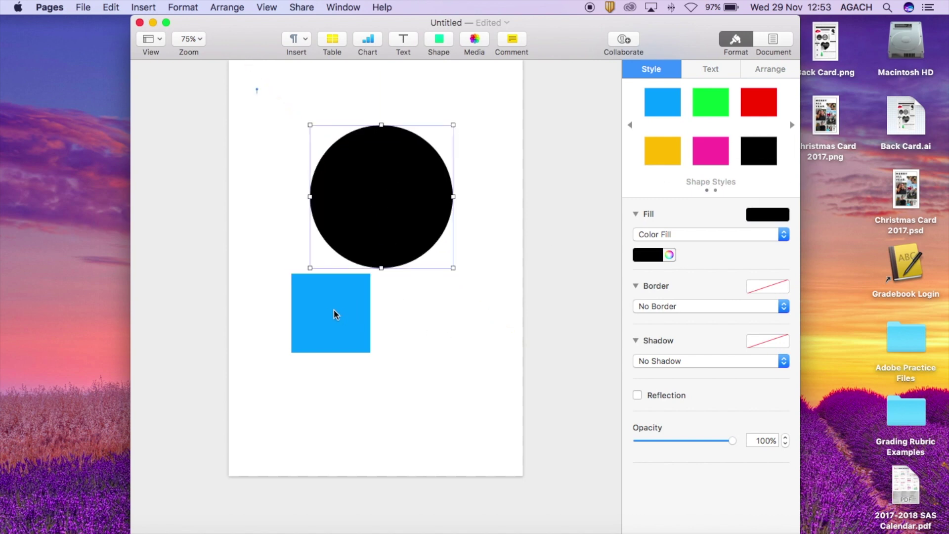
{"action": "left_click_drag", "start_coordinate": [326, 318], "coordinate": [334, 296]}
{"action": "right_click", "coordinate": [350, 207]}
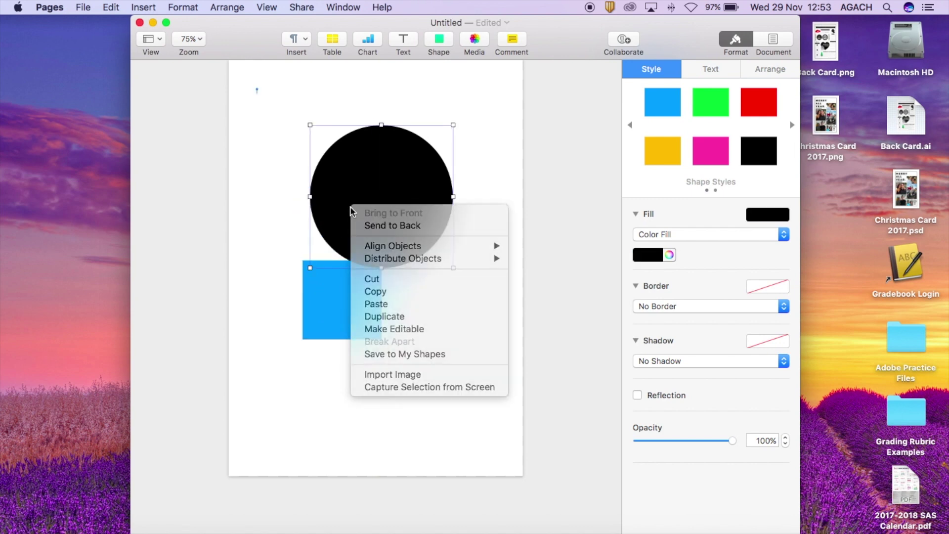
{"action": "left_click", "coordinate": [350, 208]}
{"action": "right_click", "coordinate": [350, 207]}
{"action": "left_click", "coordinate": [383, 224]}
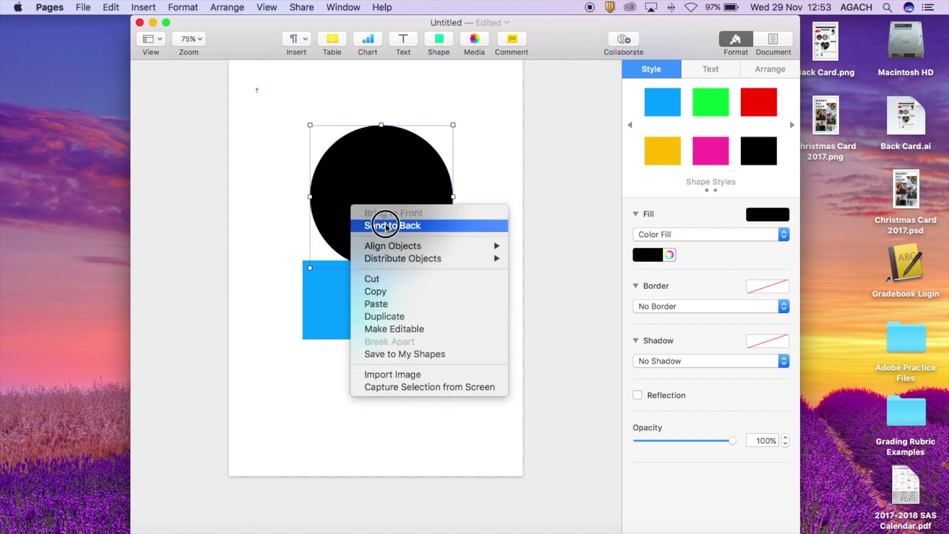
Reposition the square over the circle's lower part and widen it into a rectangle.
{"action": "left_click", "coordinate": [352, 303]}
{"action": "left_click_drag", "start_coordinate": [351, 304], "coordinate": [337, 240]}
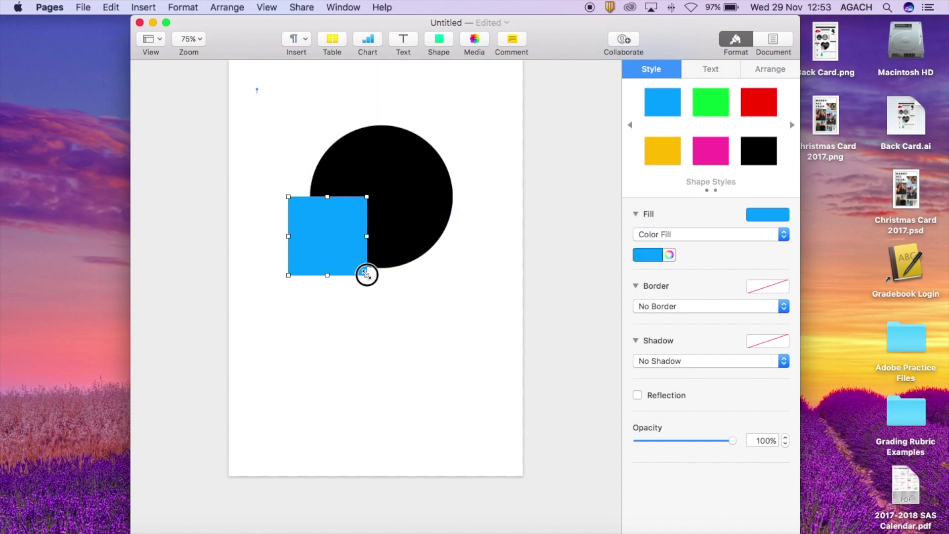
{"action": "left_click_drag", "start_coordinate": [366, 275], "coordinate": [468, 293]}
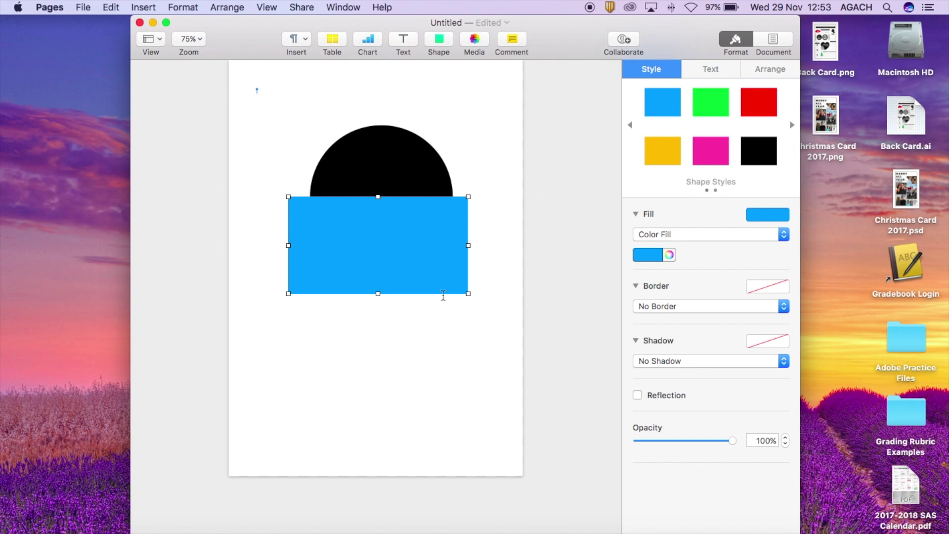
Select the blue rectangle and black circle together with the Arrange options showing.
{"action": "left_click", "coordinate": [409, 273]}
{"action": "left_click", "coordinate": [375, 165], "text": "shift"}
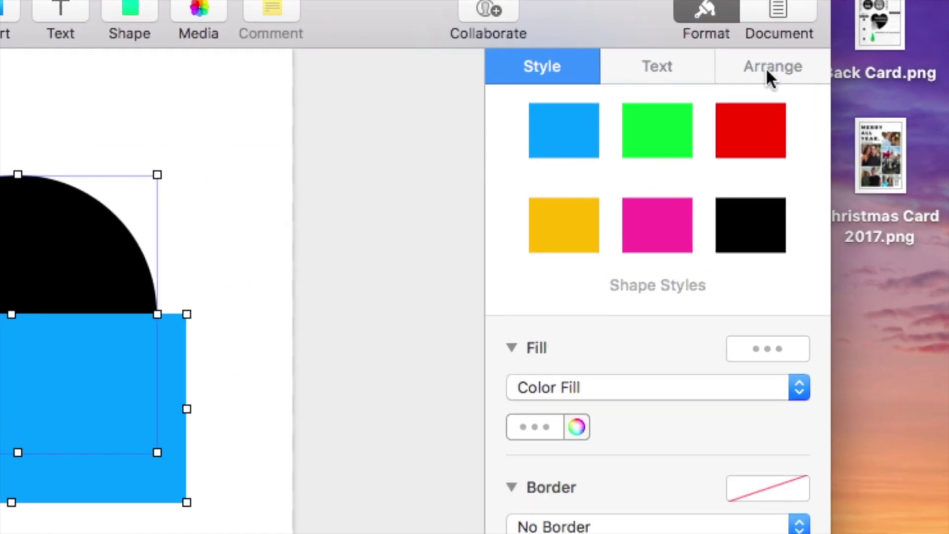
{"action": "left_click", "coordinate": [766, 67]}
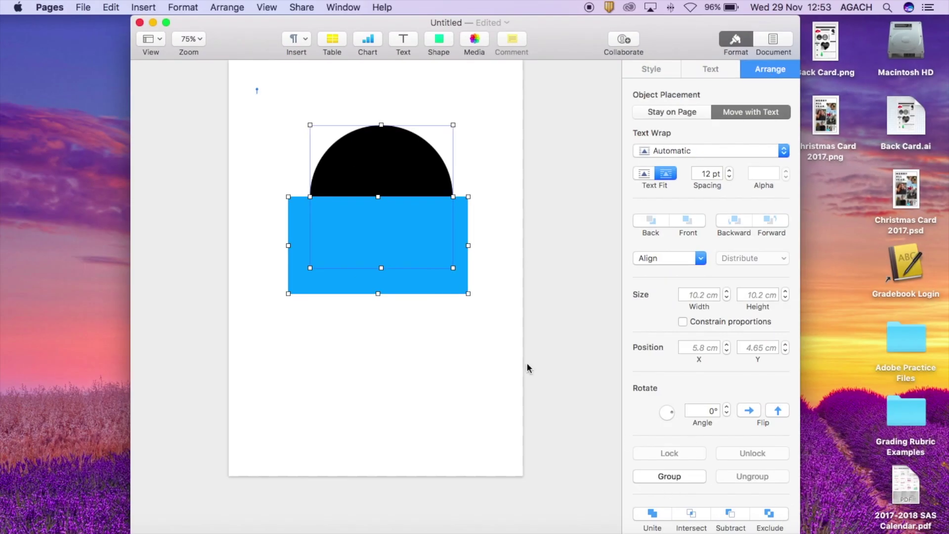
{"action": "left_click", "coordinate": [432, 350]}
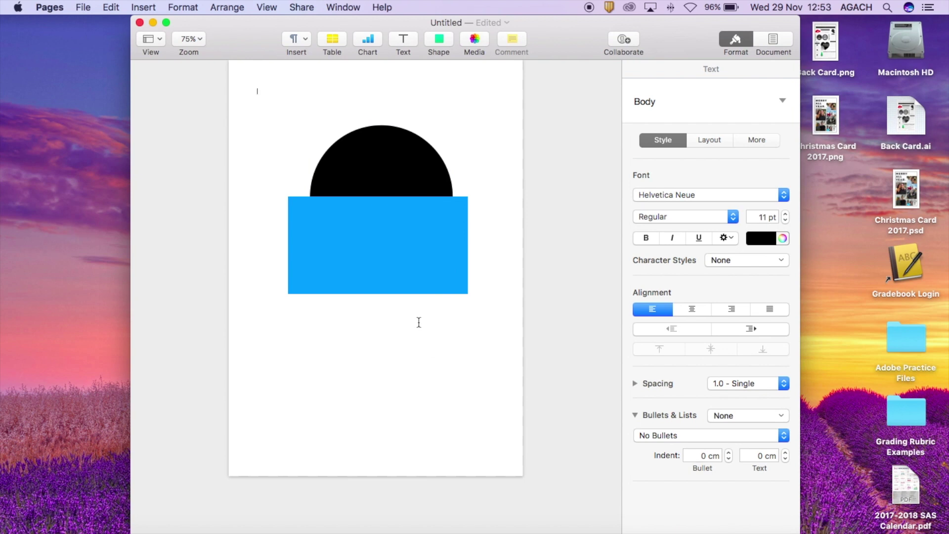
{"action": "left_click", "coordinate": [372, 227]}
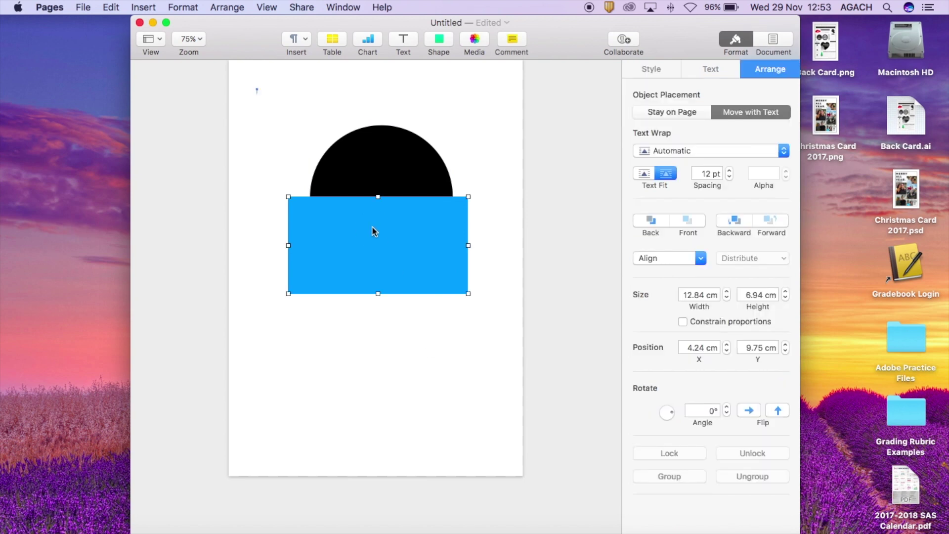
{"action": "left_click", "coordinate": [367, 152], "text": "shift"}
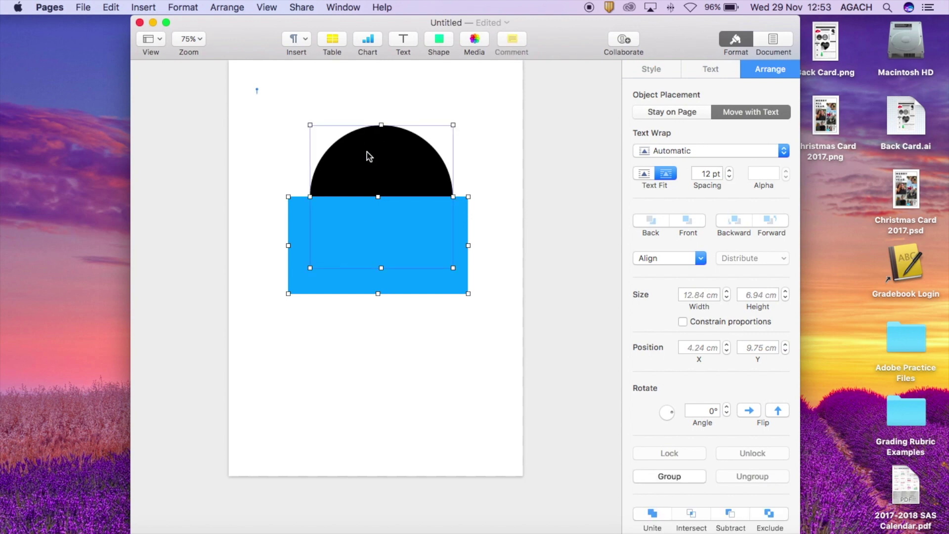
Try Subtract and Exclude with undo, then apply Intersect to leave the black lower half-circle.
{"action": "left_click", "coordinate": [652, 513]}
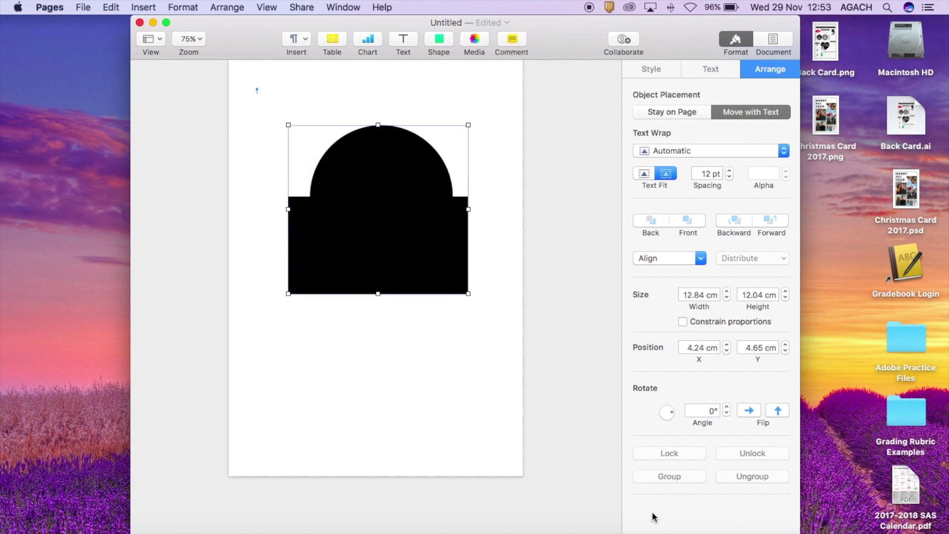
{"action": "key", "text": "super+z"}
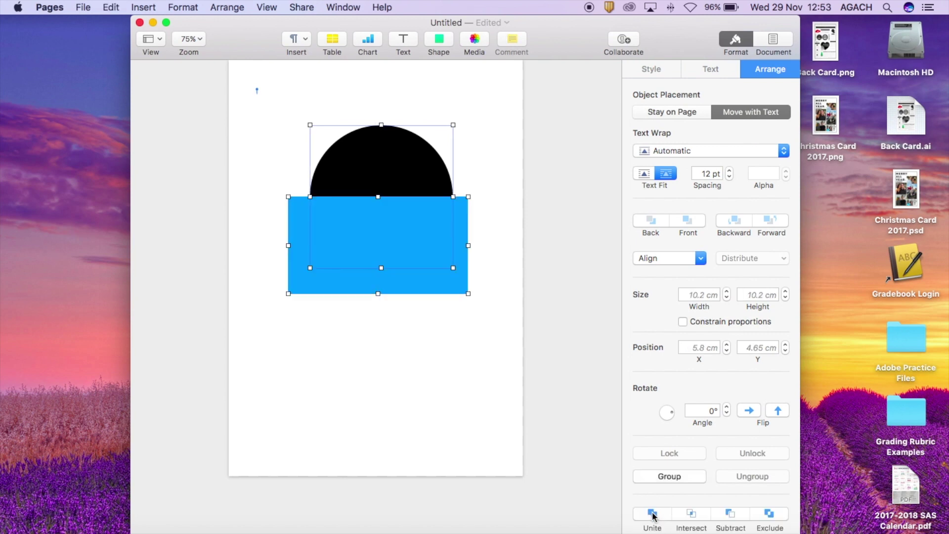
{"action": "left_click", "coordinate": [691, 514]}
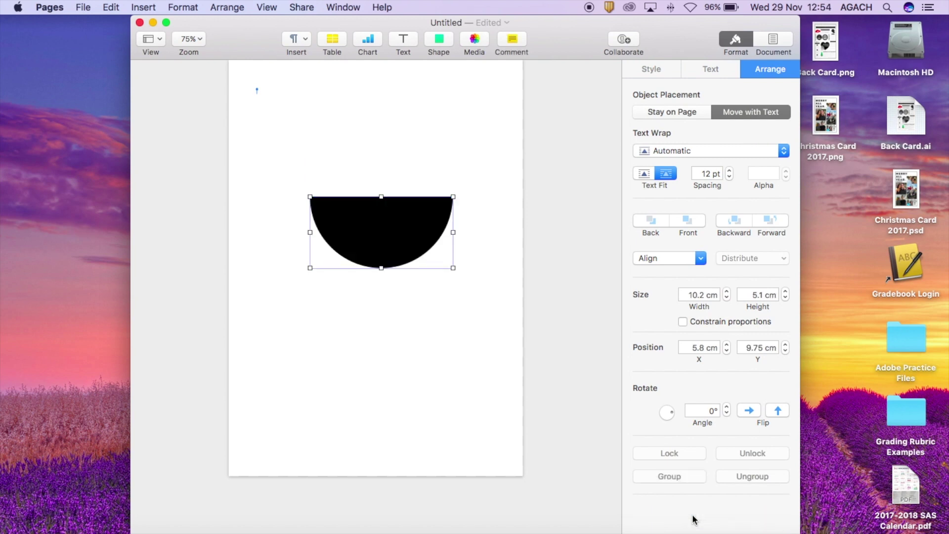
{"action": "key", "text": "super+z"}
{"action": "left_click", "coordinate": [727, 516]}
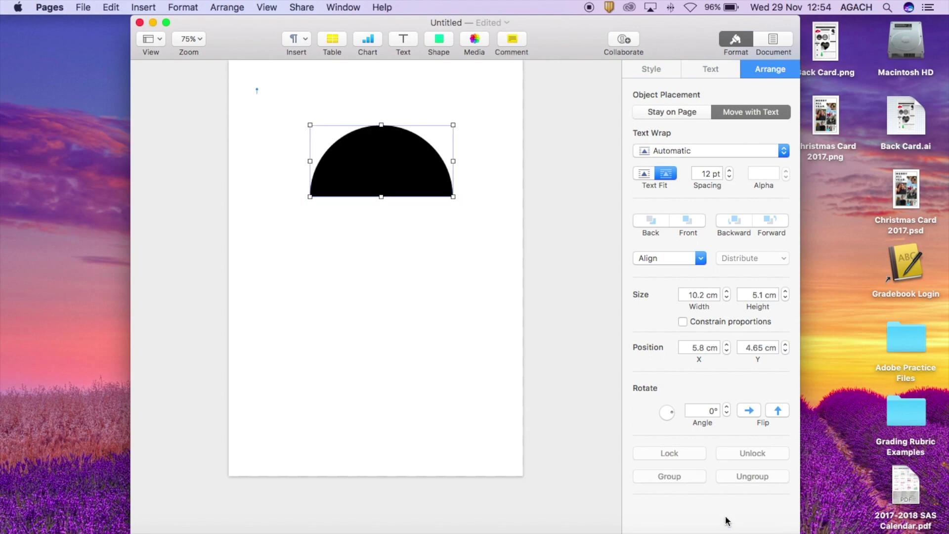
{"action": "key", "text": "super+z"}
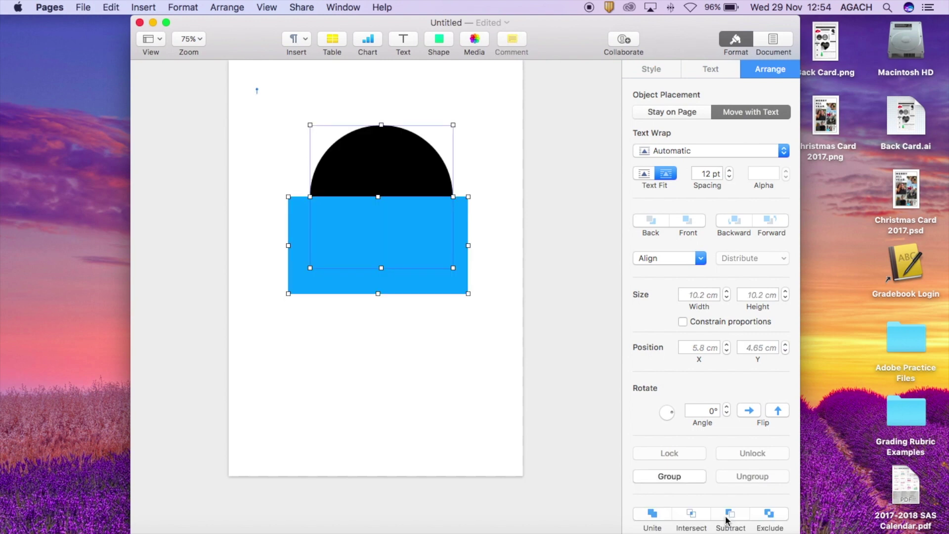
{"action": "left_click", "coordinate": [686, 515]}
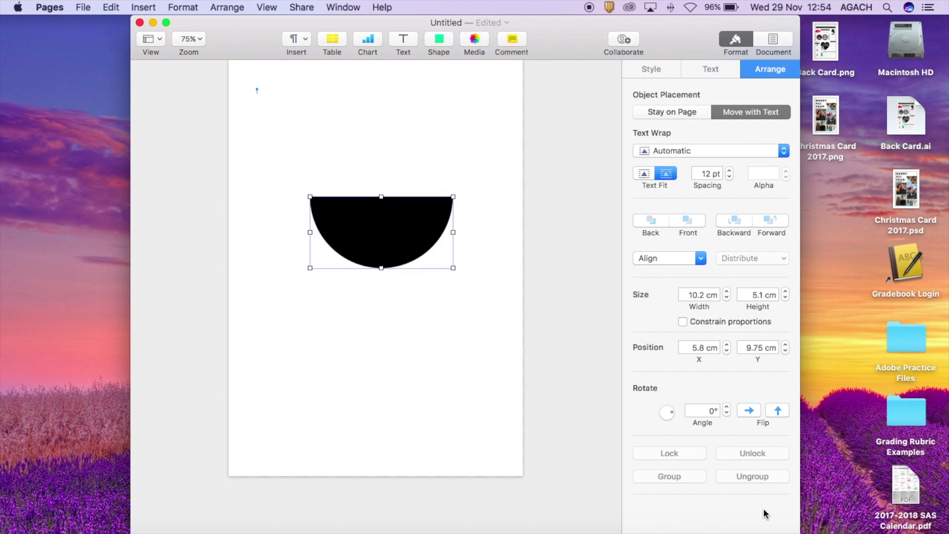
{"action": "key", "text": "super+z"}
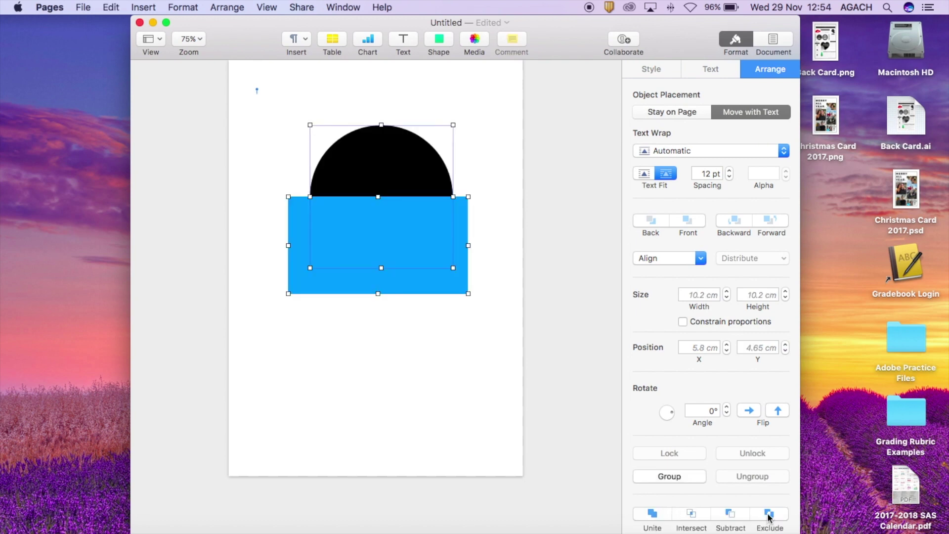
{"action": "left_click", "coordinate": [767, 517]}
{"action": "left_click", "coordinate": [693, 515]}
{"action": "left_click", "coordinate": [526, 457]}
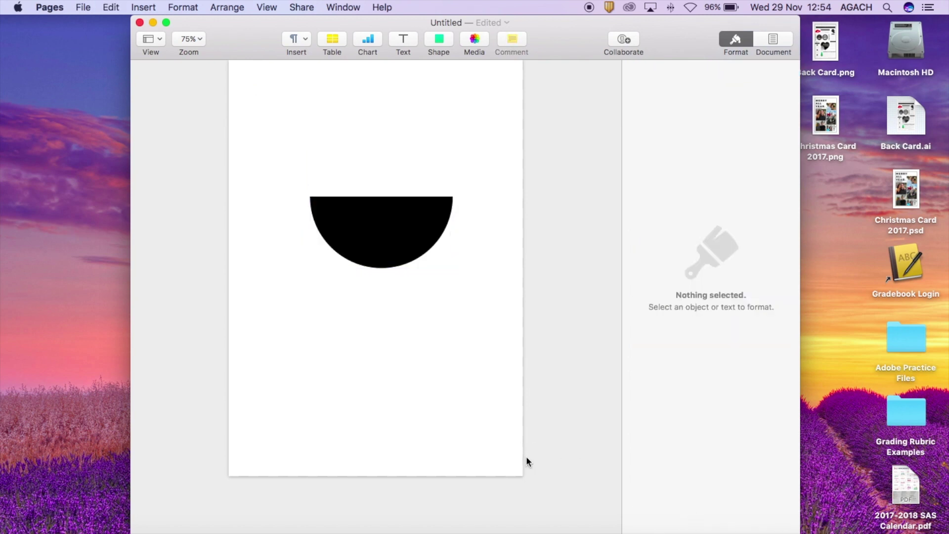
Move the half-circle lower on the page and enlarge it to 12.14 × 6.2 cm.
{"action": "left_click", "coordinate": [352, 218]}
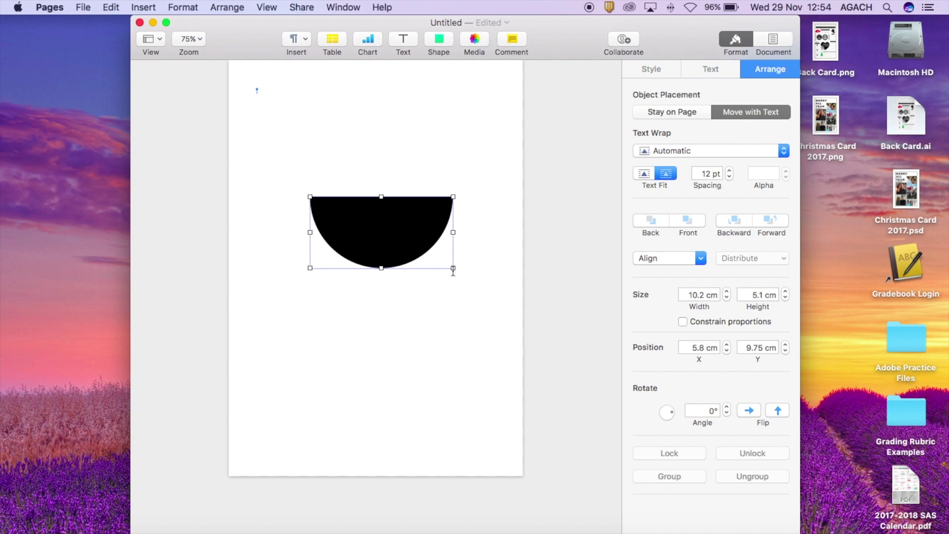
{"action": "left_click_drag", "start_coordinate": [383, 214], "coordinate": [384, 359]}
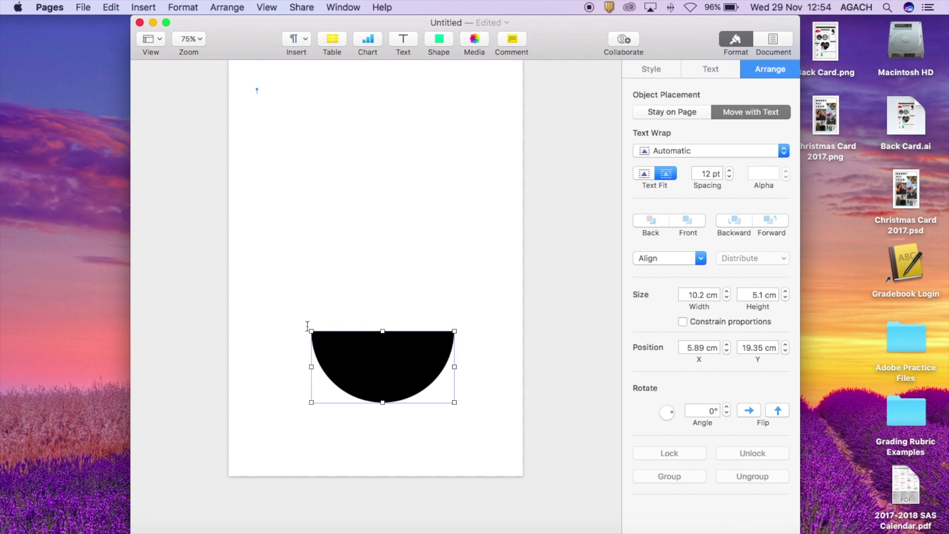
{"action": "left_click_drag", "start_coordinate": [311, 331], "coordinate": [282, 313]}
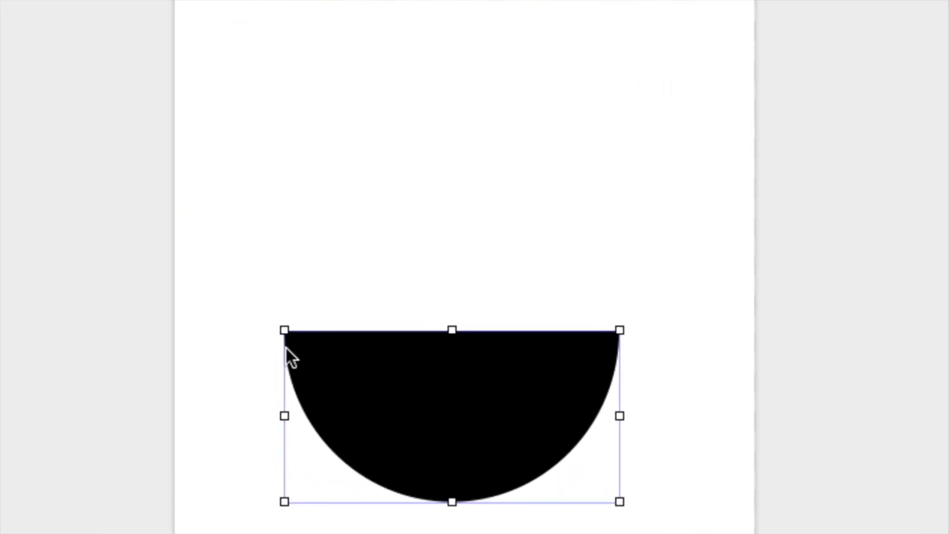
Rotate the half-circle to 258.3°, testing the Flip button back and forth.
{"action": "left_click_drag", "start_coordinate": [284, 329], "coordinate": [231, 475]}
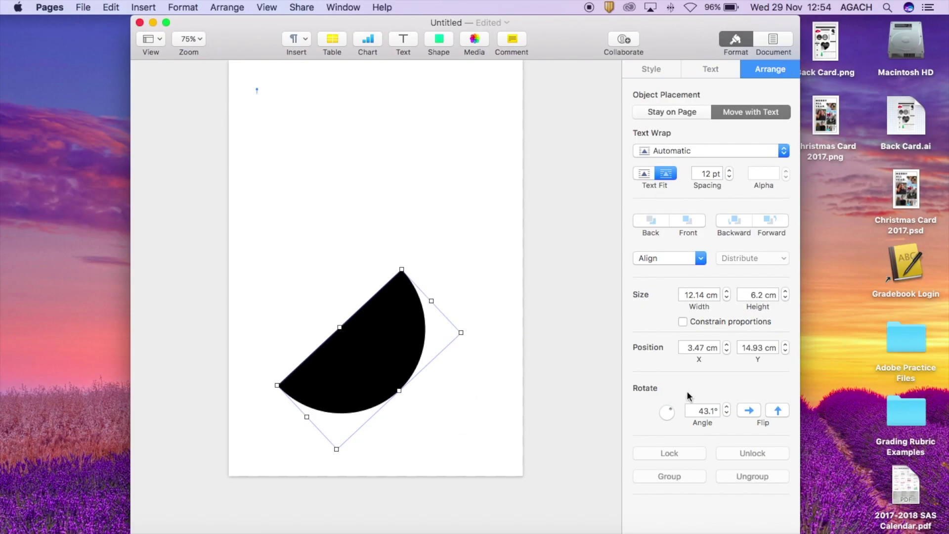
{"action": "left_click_drag", "start_coordinate": [672, 413], "coordinate": [665, 418]}
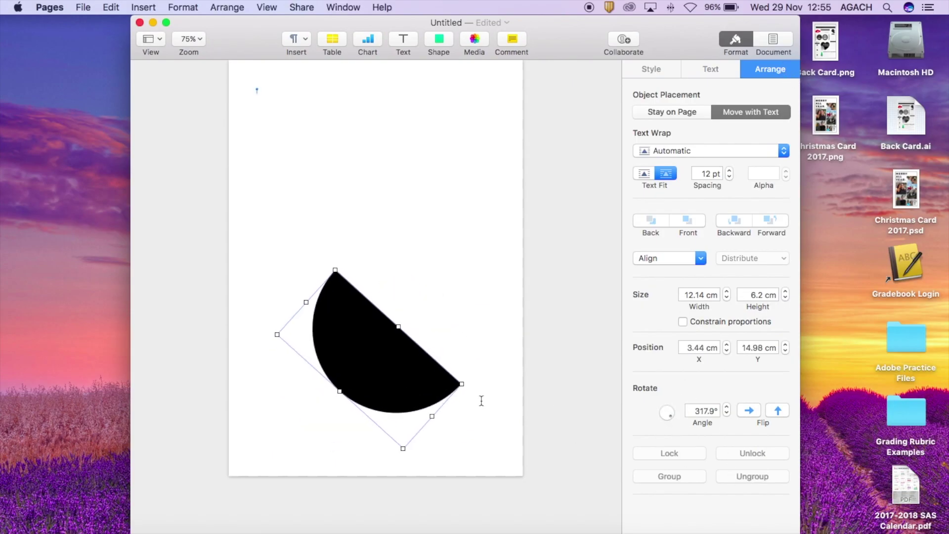
{"action": "left_click_drag", "start_coordinate": [461, 383], "coordinate": [402, 467]}
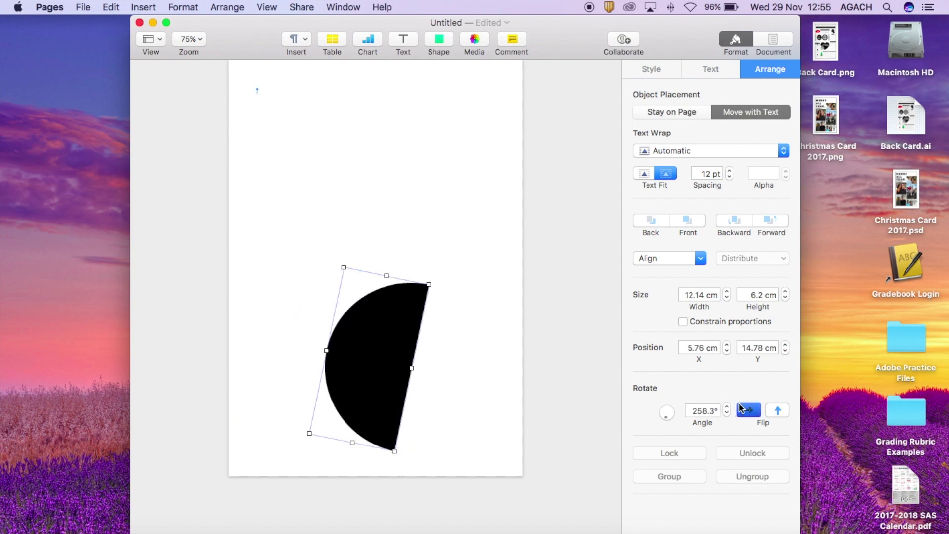
{"action": "left_click", "coordinate": [772, 410]}
{"action": "left_click", "coordinate": [772, 410]}
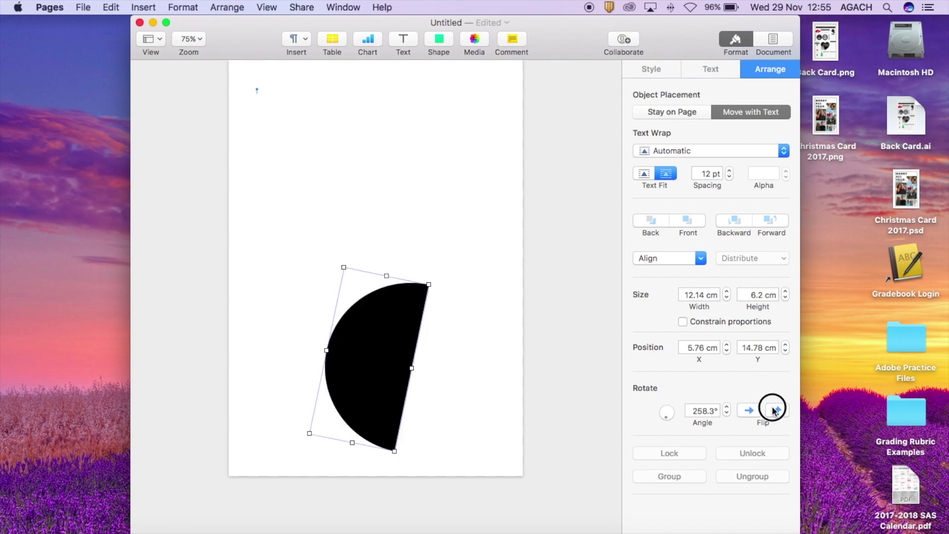
{"action": "left_click", "coordinate": [772, 411]}
{"action": "left_click", "coordinate": [773, 410]}
Delete the half-circle and drag Pug face closeup.jpg from Downloads onto the Pages page.
{"action": "key", "text": "BackSpace"}
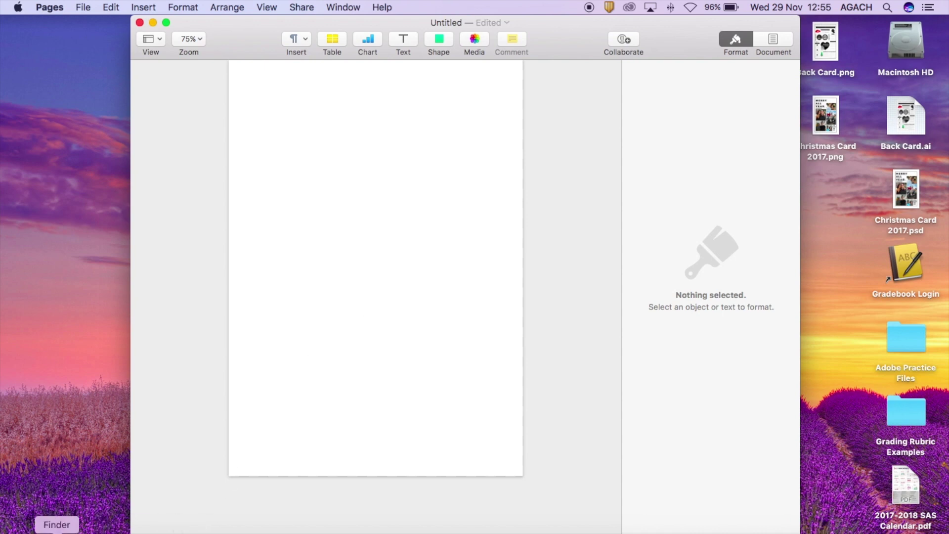
{"action": "left_click", "coordinate": [56, 531]}
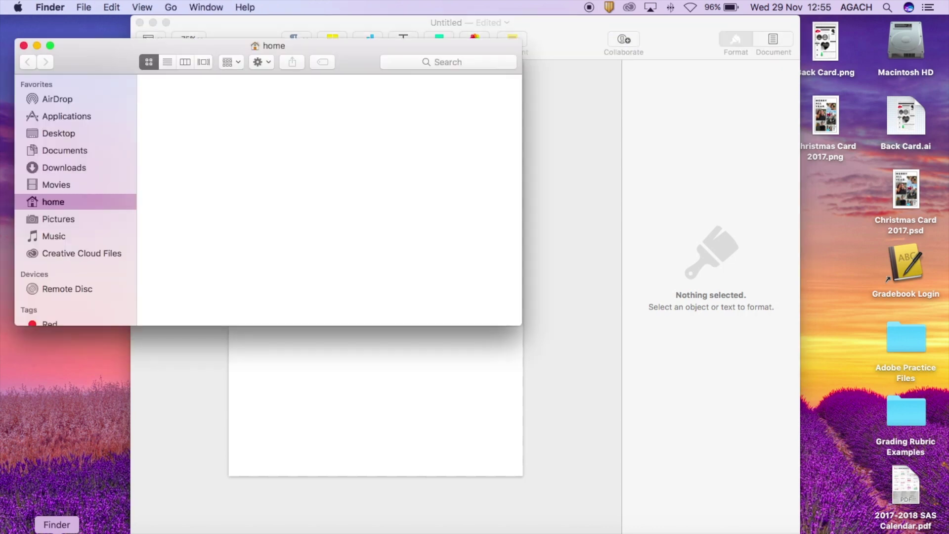
{"action": "left_click", "coordinate": [64, 168]}
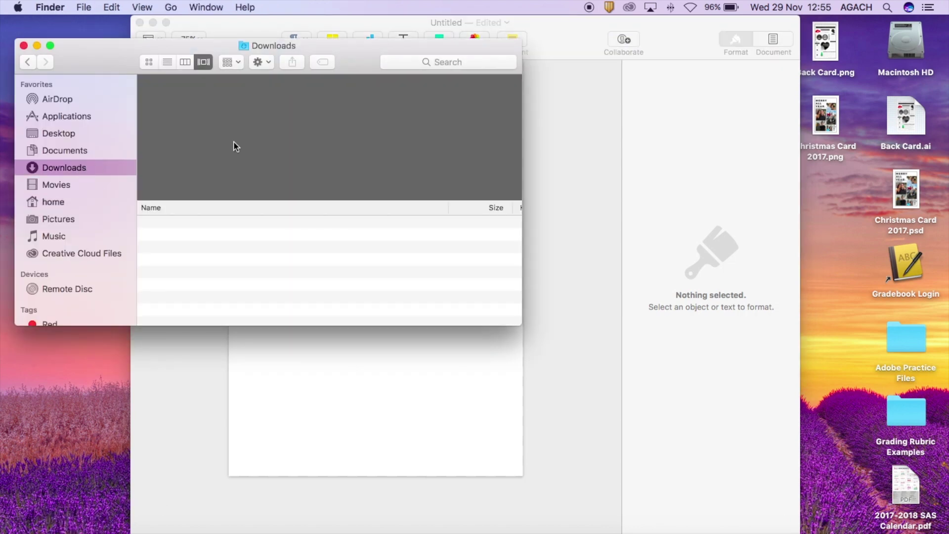
{"action": "left_click", "coordinate": [200, 233]}
{"action": "left_click", "coordinate": [169, 224]}
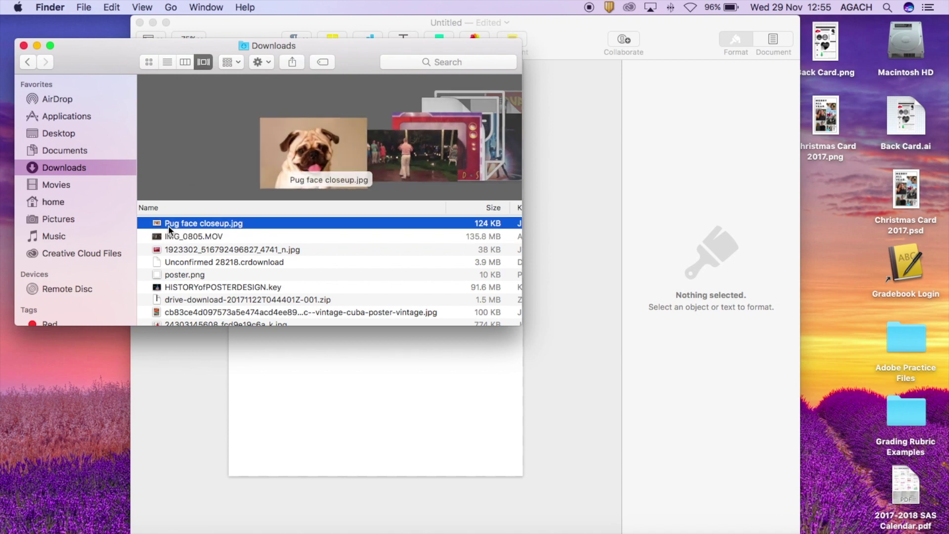
{"action": "left_click_drag", "start_coordinate": [154, 221], "coordinate": [379, 273]}
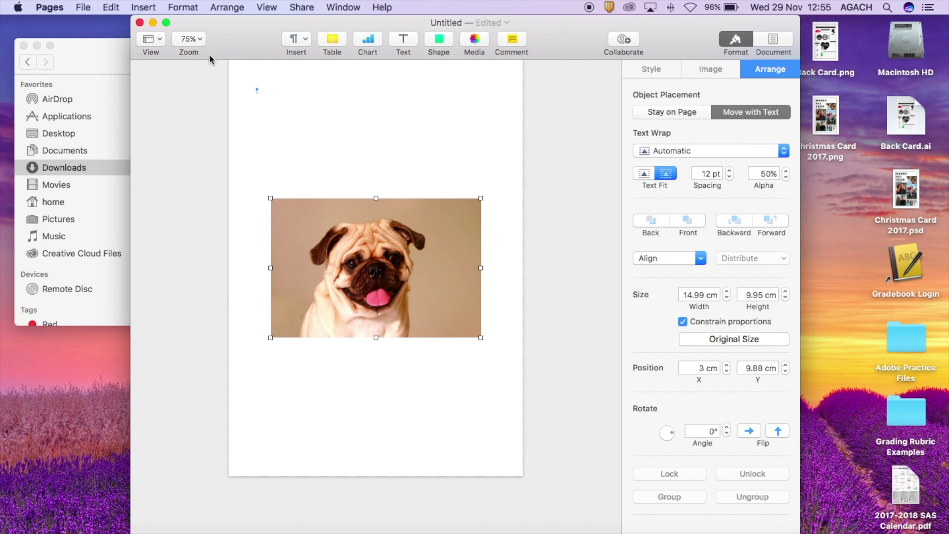
{"action": "left_click", "coordinate": [190, 38]}
Zoom the page to 150% and select the pug photo.
{"action": "left_click", "coordinate": [200, 115]}
{"action": "scroll", "coordinate": [345, 340], "scroll_direction": "down", "scroll_amount": 5}
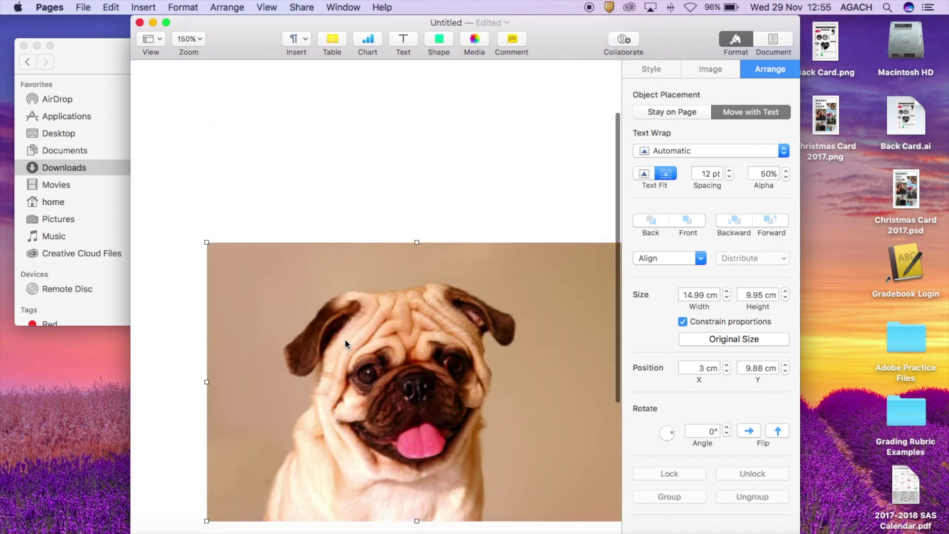
{"action": "scroll", "coordinate": [345, 339], "scroll_direction": "right", "scroll_amount": 2}
{"action": "left_click", "coordinate": [446, 135]}
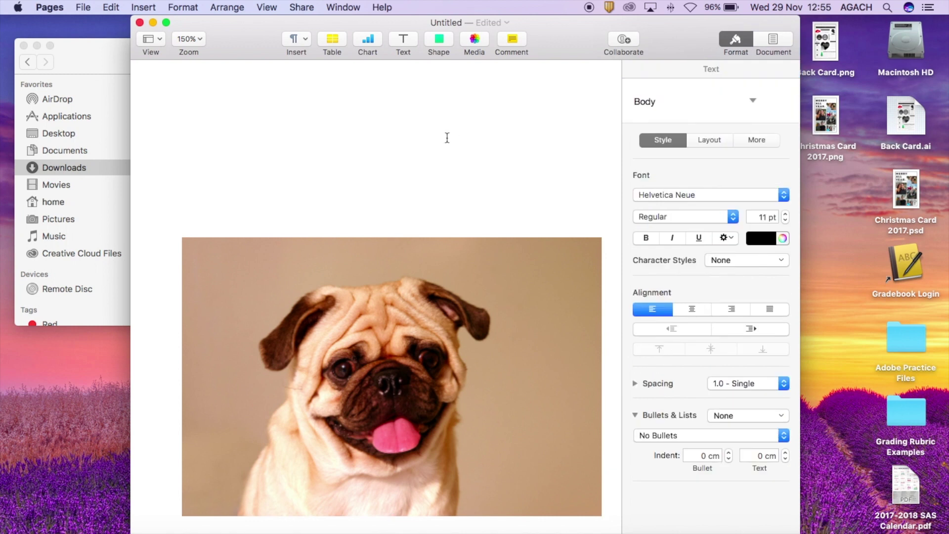
{"action": "left_click", "coordinate": [479, 333]}
{"action": "scroll", "coordinate": [480, 333], "scroll_direction": "down", "scroll_amount": 1}
{"action": "scroll", "coordinate": [479, 333], "scroll_direction": "down", "scroll_amount": 3}
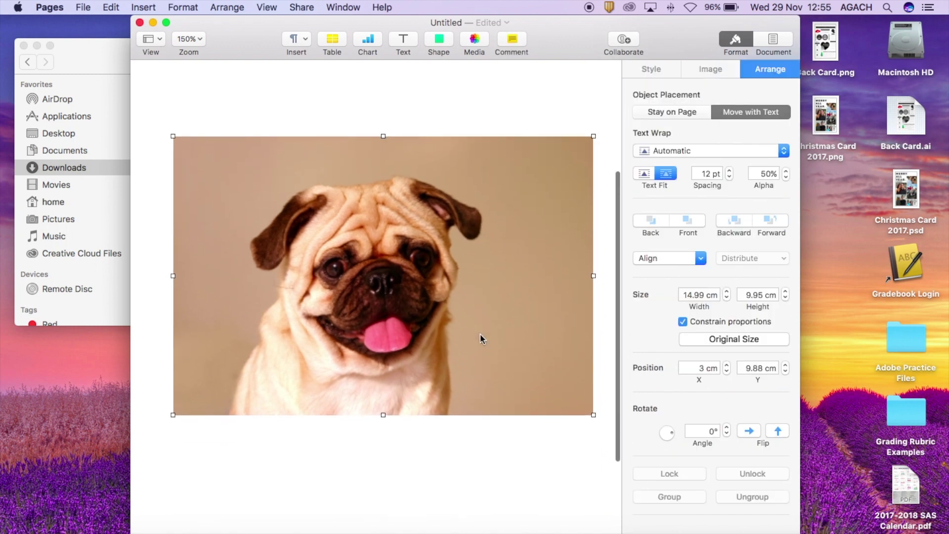
Set the pug photo to Stay on Page and lock it in place.
{"action": "left_click", "coordinate": [685, 111]}
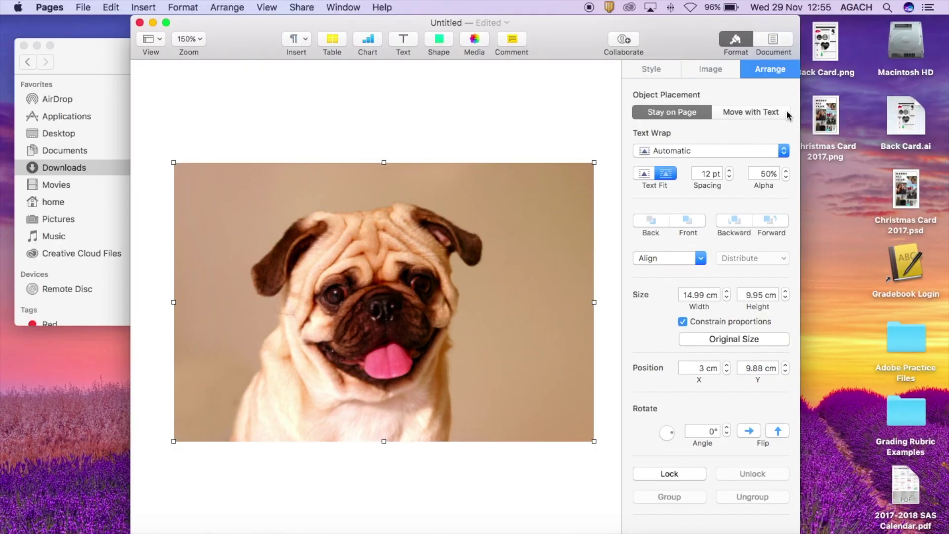
{"action": "left_click", "coordinate": [781, 112]}
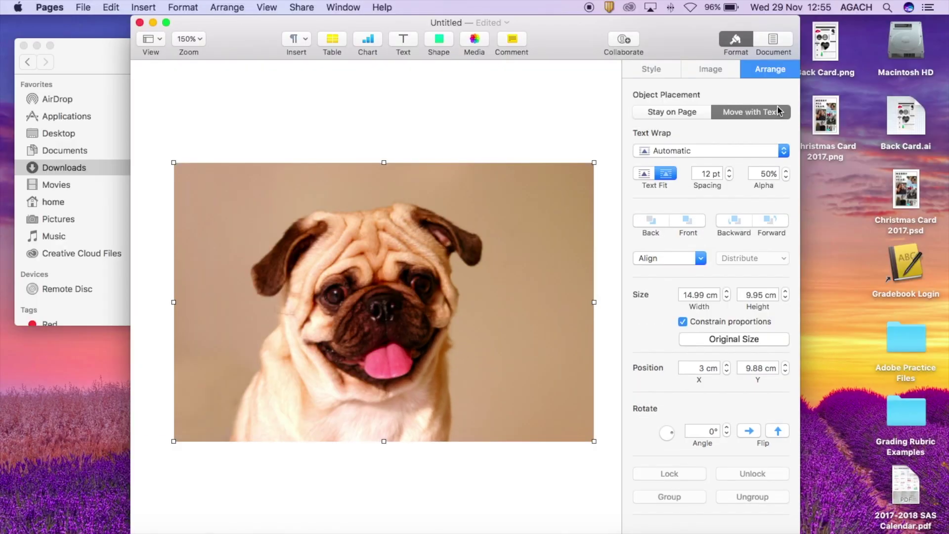
{"action": "left_click", "coordinate": [684, 111]}
{"action": "left_click", "coordinate": [670, 473]}
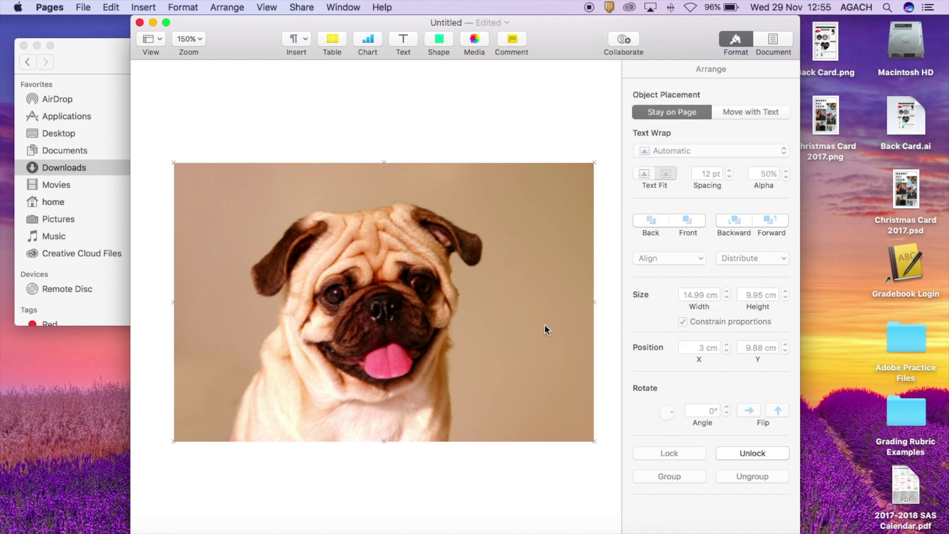
{"action": "left_click", "coordinate": [409, 141]}
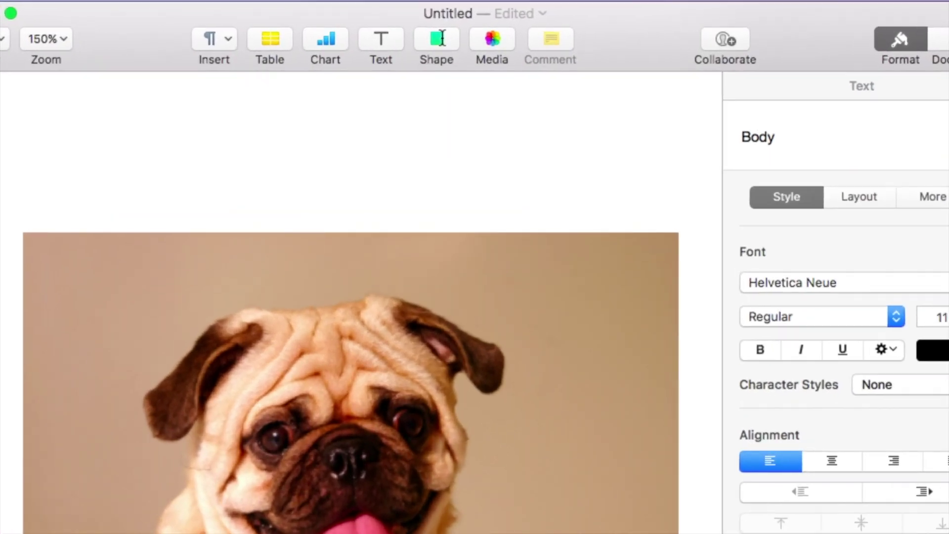
Switch to the Pen tool from the shape library for drawing a freeform path.
{"action": "left_click", "coordinate": [440, 39]}
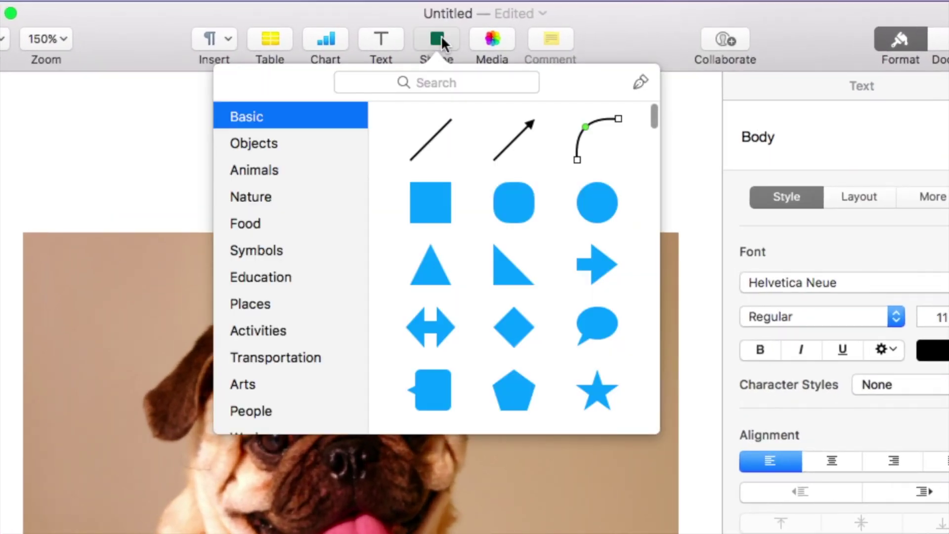
{"action": "left_click", "coordinate": [641, 84]}
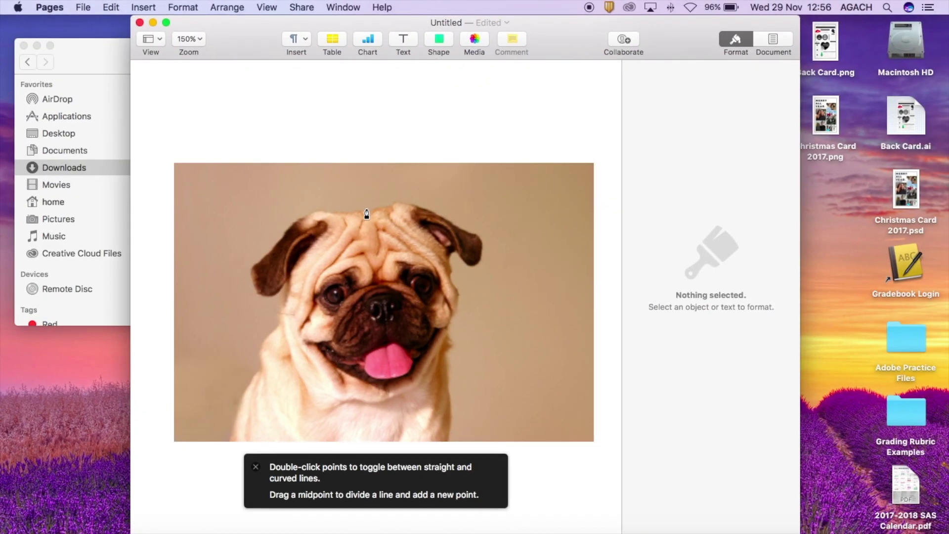
{"action": "right_click", "coordinate": [366, 212]}
{"action": "left_click", "coordinate": [351, 141]}
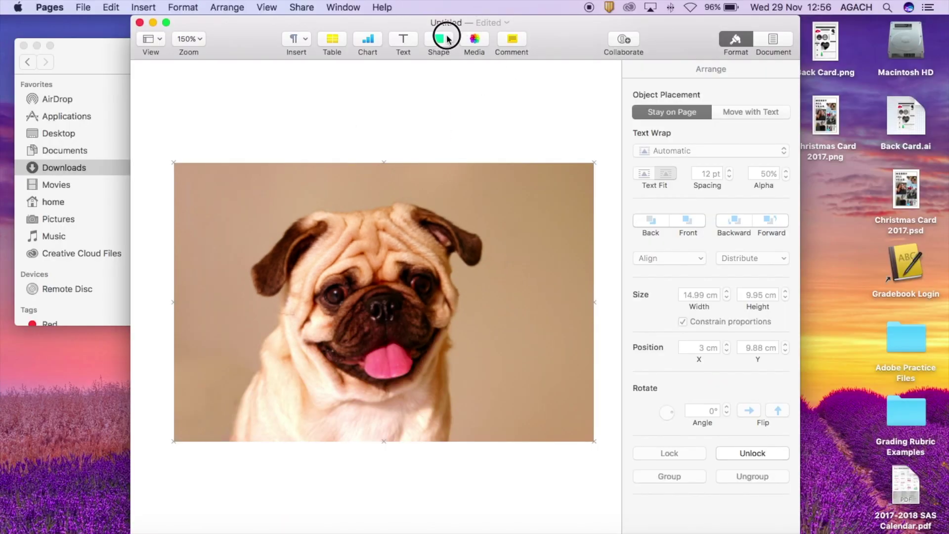
{"action": "left_click", "coordinate": [447, 40]}
{"action": "left_click", "coordinate": [568, 70]}
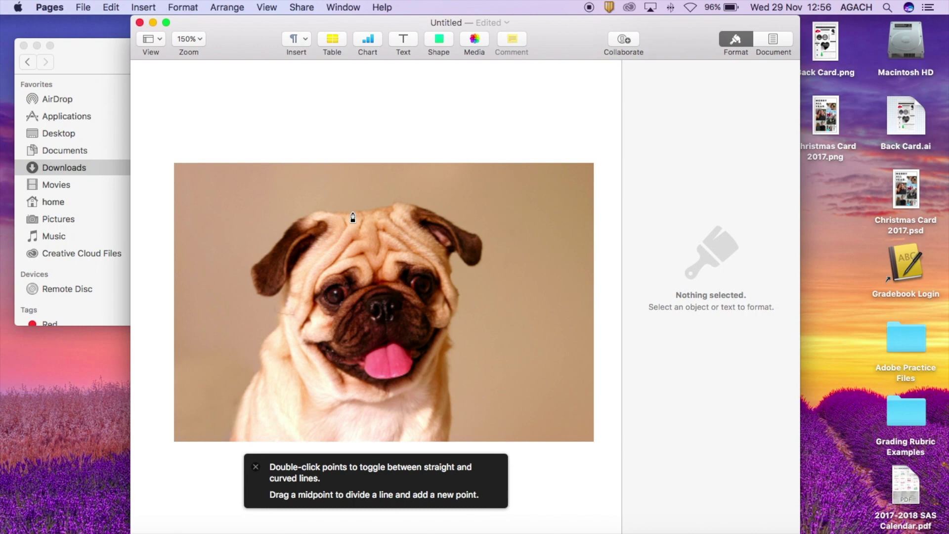
Trace pen points across the top of the pug's head and around its right ear.
{"action": "left_click", "coordinate": [352, 213]}
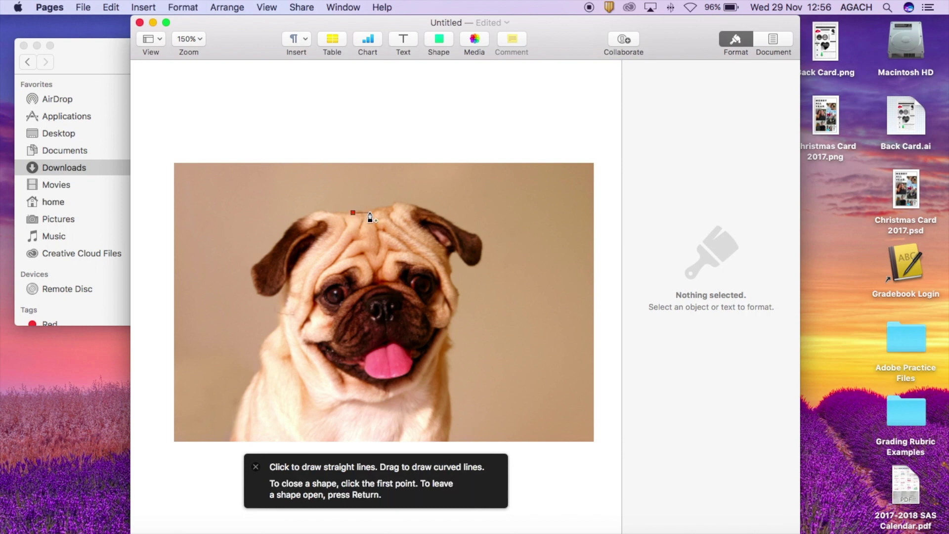
{"action": "left_click", "coordinate": [399, 204]}
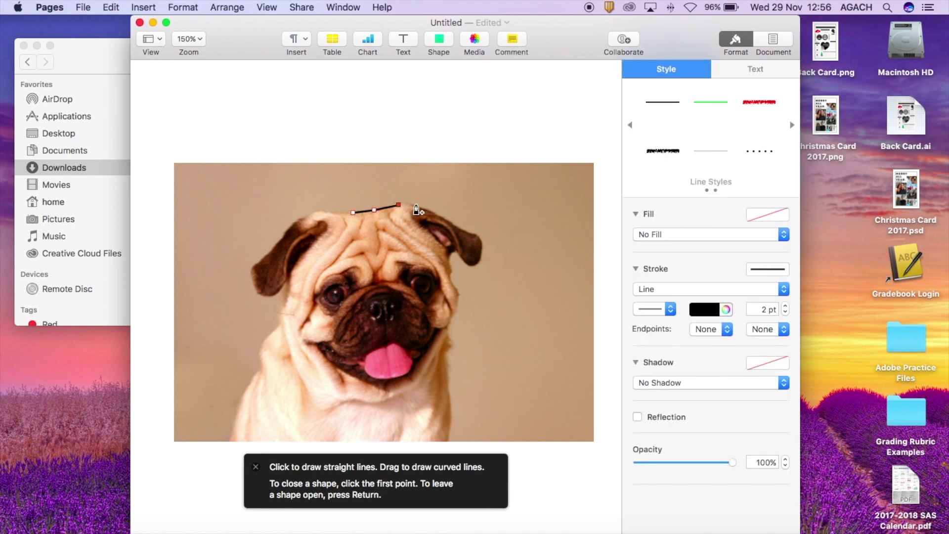
{"action": "left_click", "coordinate": [417, 206]}
{"action": "left_click", "coordinate": [465, 231]}
{"action": "left_click_drag", "start_coordinate": [479, 238], "coordinate": [483, 244]}
{"action": "left_click", "coordinate": [474, 266]}
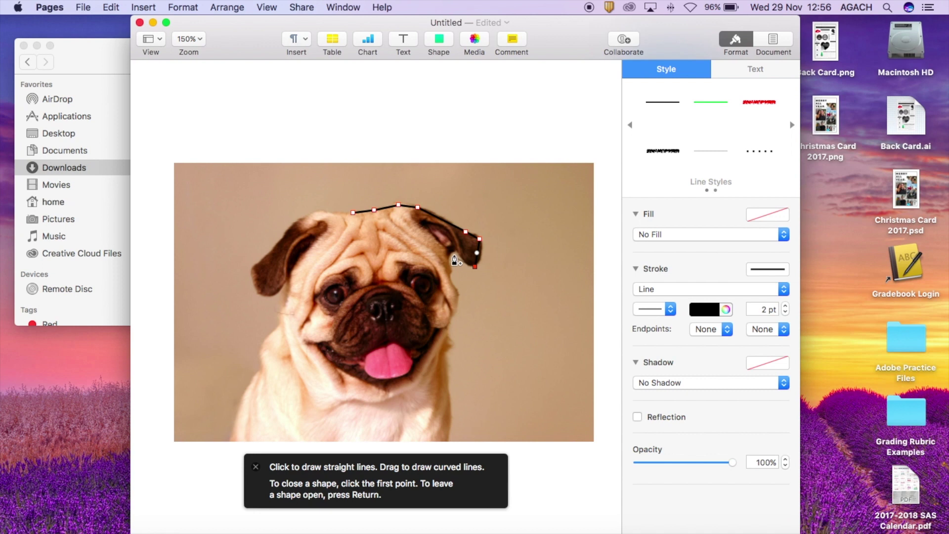
{"action": "left_click", "coordinate": [455, 254]}
{"action": "left_click", "coordinate": [447, 253]}
{"action": "left_click", "coordinate": [449, 281]}
{"action": "left_click", "coordinate": [454, 311]}
Continue the outline along the cheek and jaw, around the left ear, back toward the start.
{"action": "left_click", "coordinate": [440, 344]}
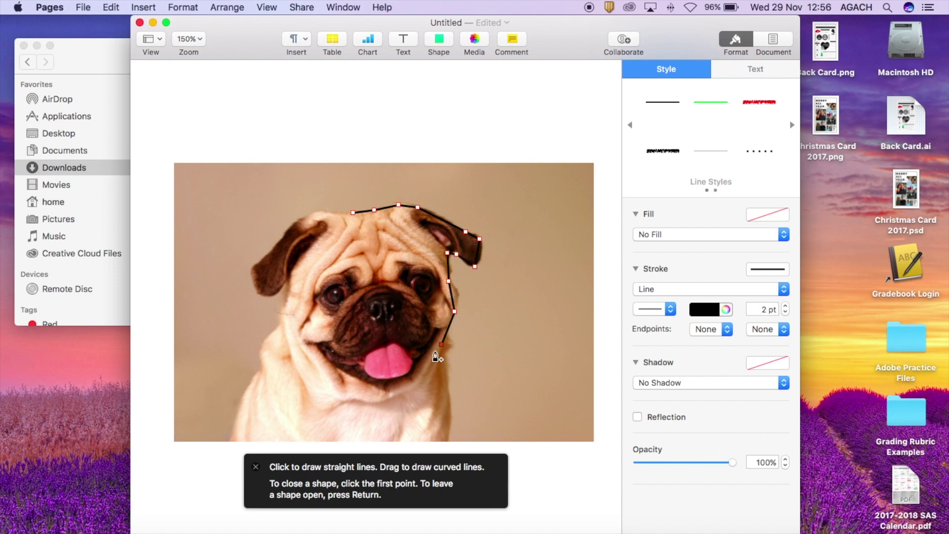
{"action": "left_click", "coordinate": [409, 386]}
{"action": "left_click", "coordinate": [356, 390]}
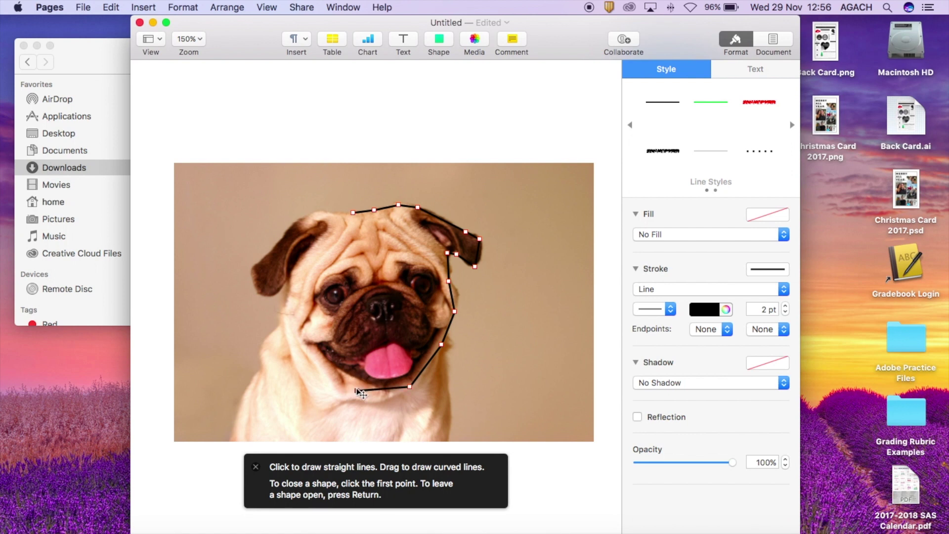
{"action": "left_click", "coordinate": [314, 362]}
{"action": "left_click", "coordinate": [282, 319]}
{"action": "left_click", "coordinate": [290, 281]}
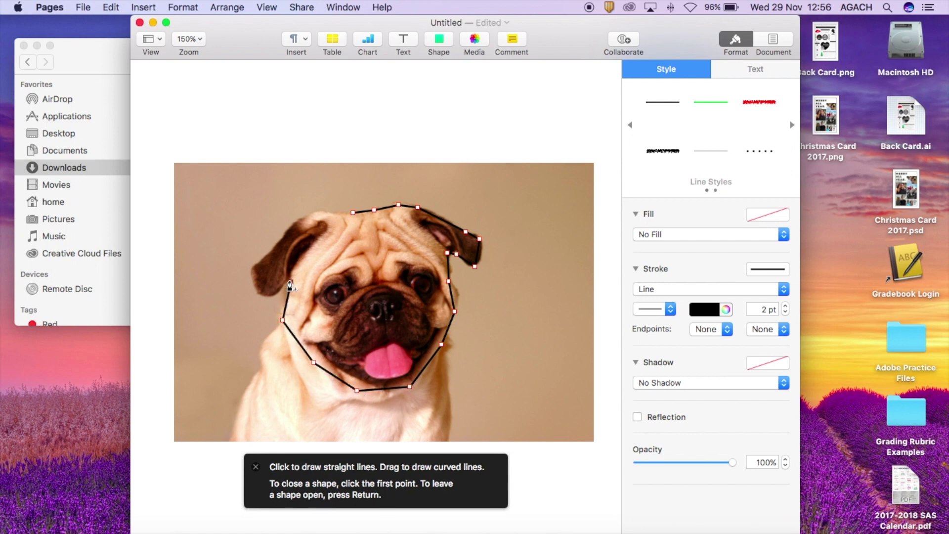
{"action": "left_click", "coordinate": [270, 294]}
{"action": "left_click", "coordinate": [253, 283]}
{"action": "left_click", "coordinate": [258, 260]}
{"action": "left_click", "coordinate": [293, 227]}
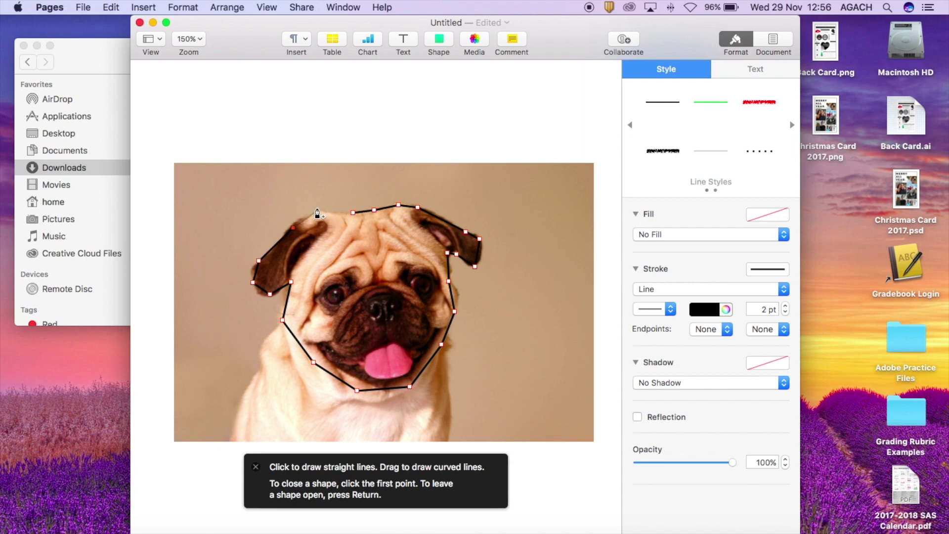
{"action": "left_click", "coordinate": [318, 209]}
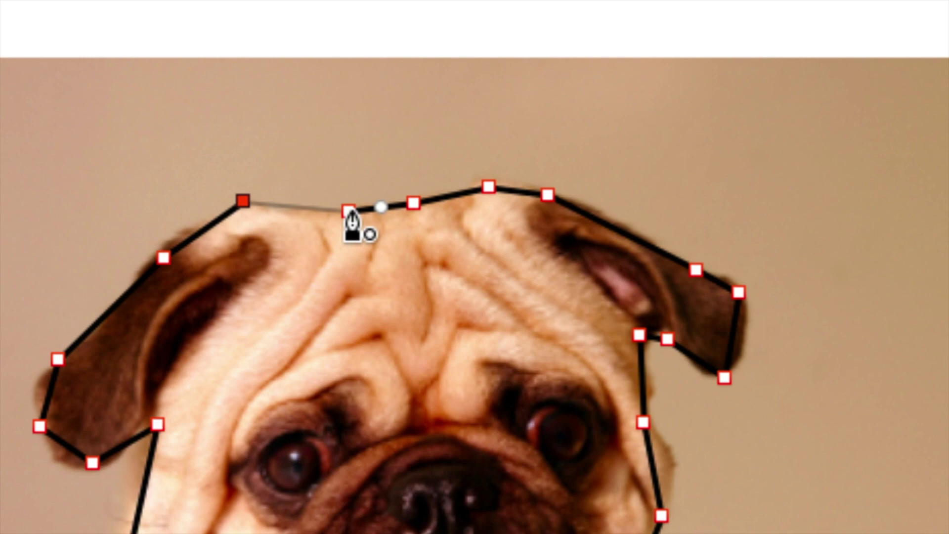
Close the outline, then curve the right ear edge and the head top with added points.
{"action": "left_click", "coordinate": [349, 211]}
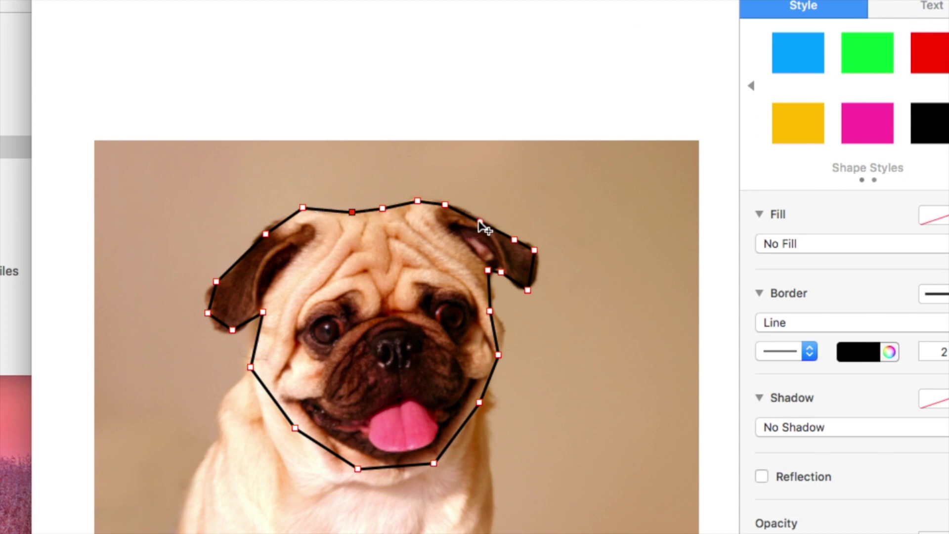
{"action": "left_click_drag", "start_coordinate": [480, 222], "coordinate": [479, 212]}
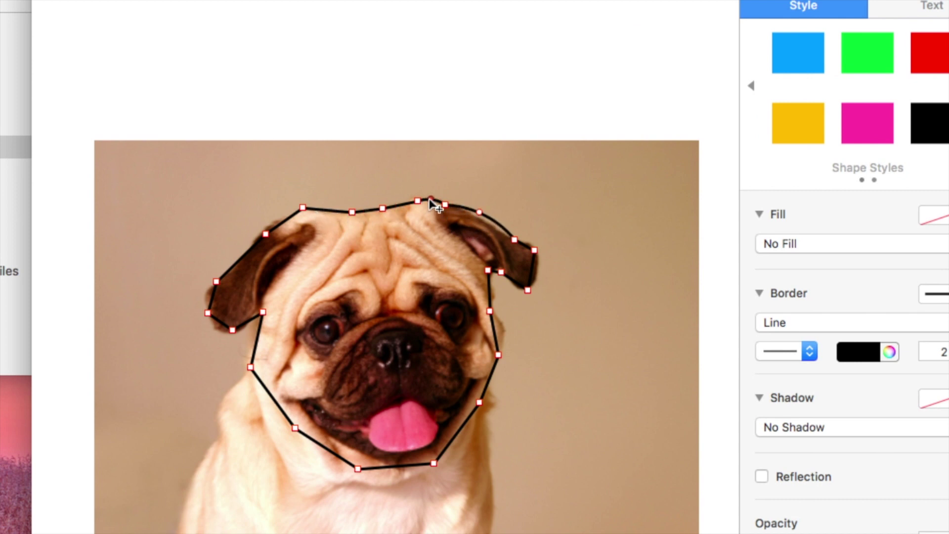
{"action": "left_click_drag", "start_coordinate": [398, 216], "coordinate": [397, 209]}
{"action": "left_click", "coordinate": [367, 212]}
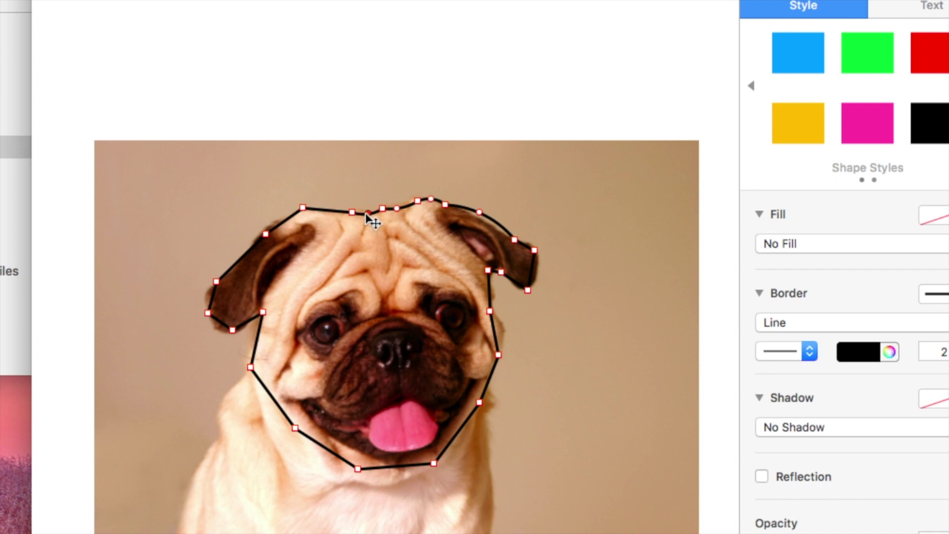
{"action": "left_click", "coordinate": [326, 210]}
{"action": "double_click", "coordinate": [277, 221]}
{"action": "left_click", "coordinate": [304, 210]}
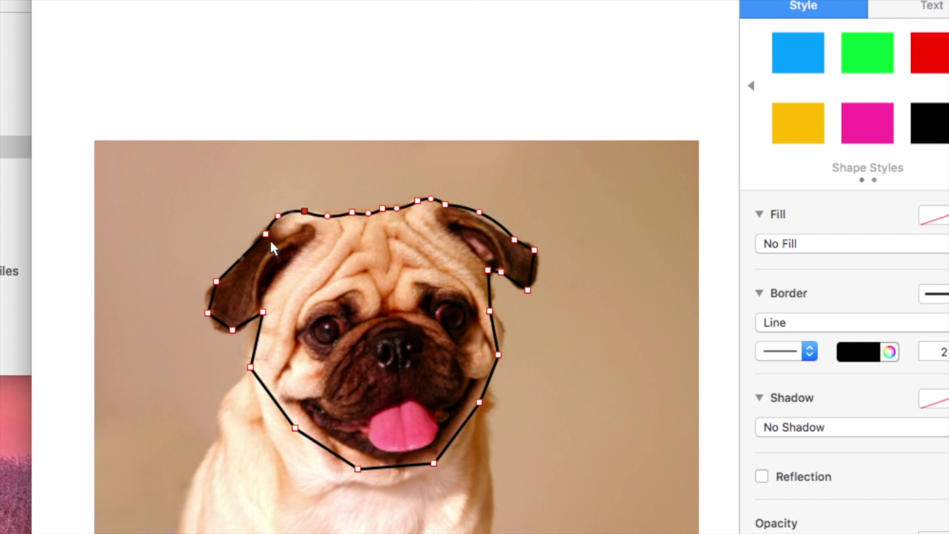
Curve the left ear's outer edge, the left cheek and the lower-left jaw.
{"action": "left_click", "coordinate": [238, 255]}
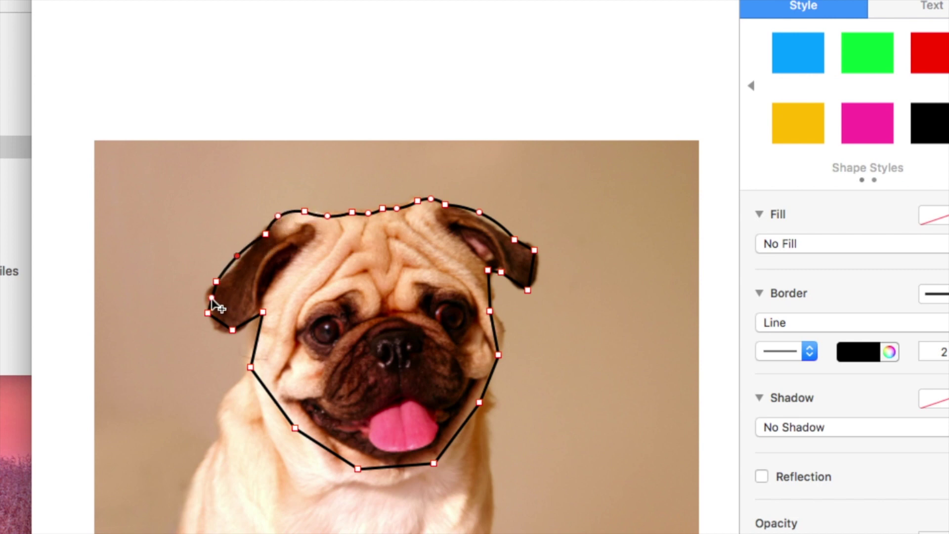
{"action": "left_click_drag", "start_coordinate": [212, 297], "coordinate": [214, 330]}
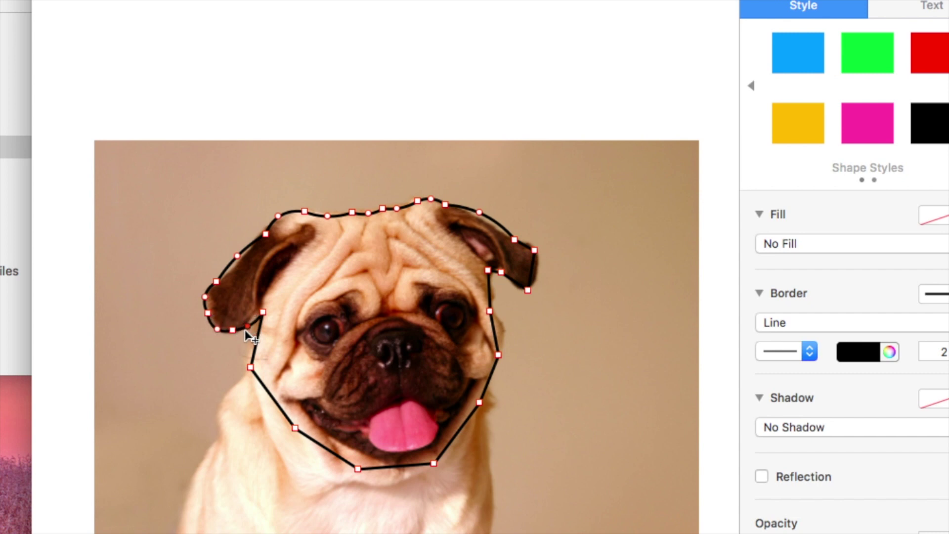
{"action": "scroll", "coordinate": [247, 336], "scroll_direction": "down", "scroll_amount": 1}
{"action": "left_click", "coordinate": [250, 342]}
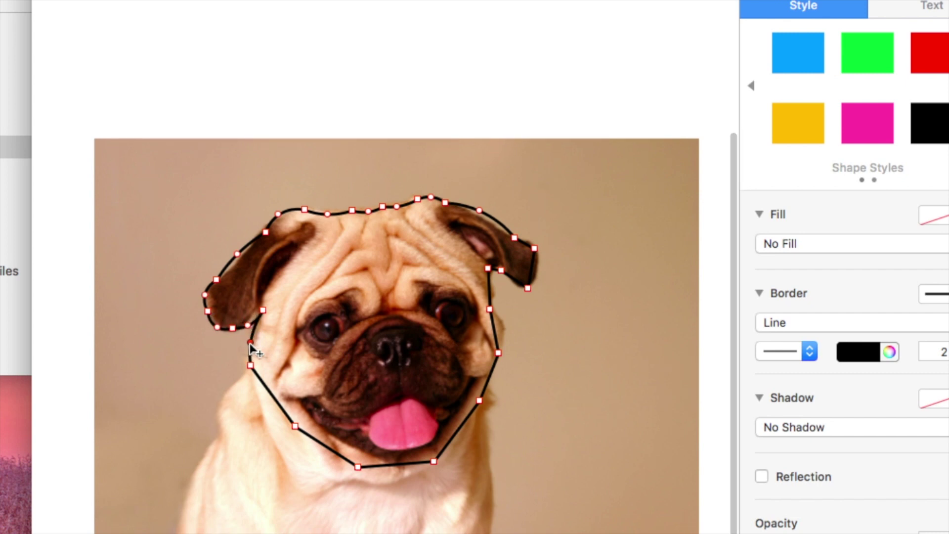
{"action": "left_click_drag", "start_coordinate": [272, 395], "coordinate": [267, 403]}
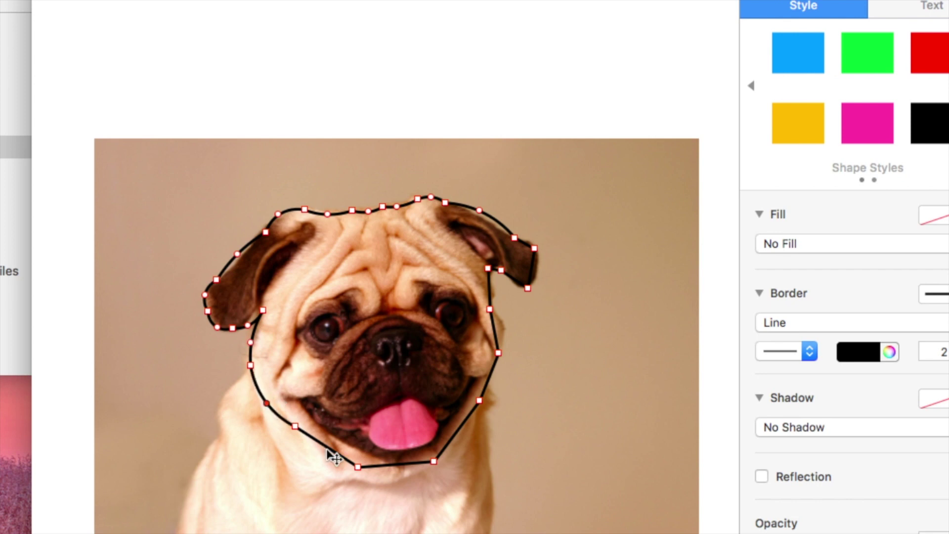
{"action": "left_click", "coordinate": [325, 446]}
{"action": "left_click_drag", "start_coordinate": [324, 453], "coordinate": [325, 458]}
Round the jaw curve under the chin and delete the extra jaw point.
{"action": "left_click", "coordinate": [394, 466]}
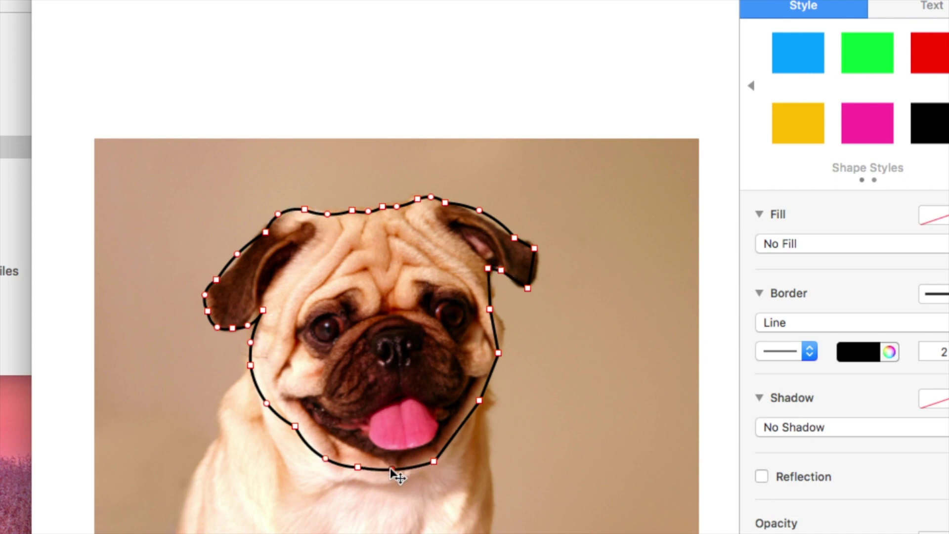
{"action": "left_click", "coordinate": [356, 467]}
{"action": "left_click_drag", "start_coordinate": [357, 467], "coordinate": [358, 473]}
{"action": "left_click", "coordinate": [393, 469]}
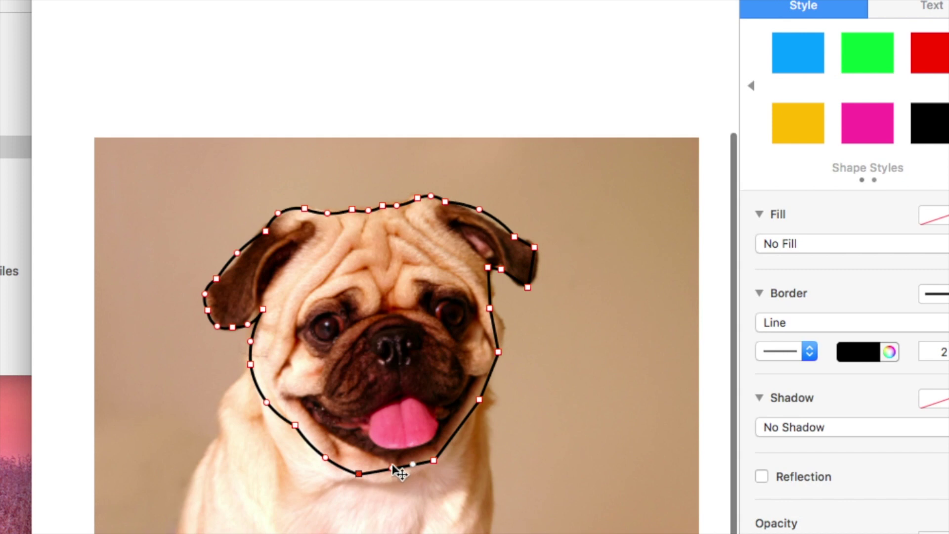
{"action": "key", "text": "Delete"}
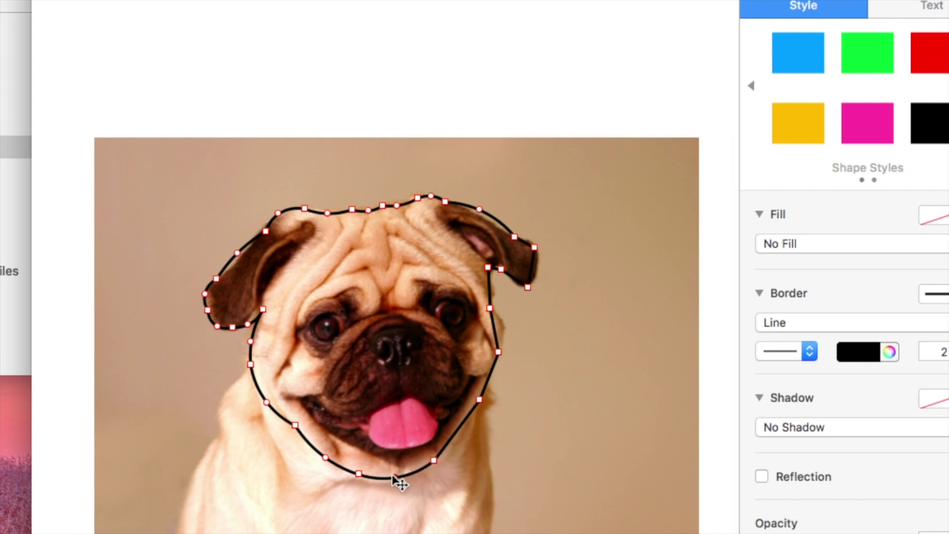
Add points along the right jaw and cheek, and bend the edge around the right ear tip.
{"action": "left_click", "coordinate": [459, 437]}
{"action": "left_click", "coordinate": [493, 329]}
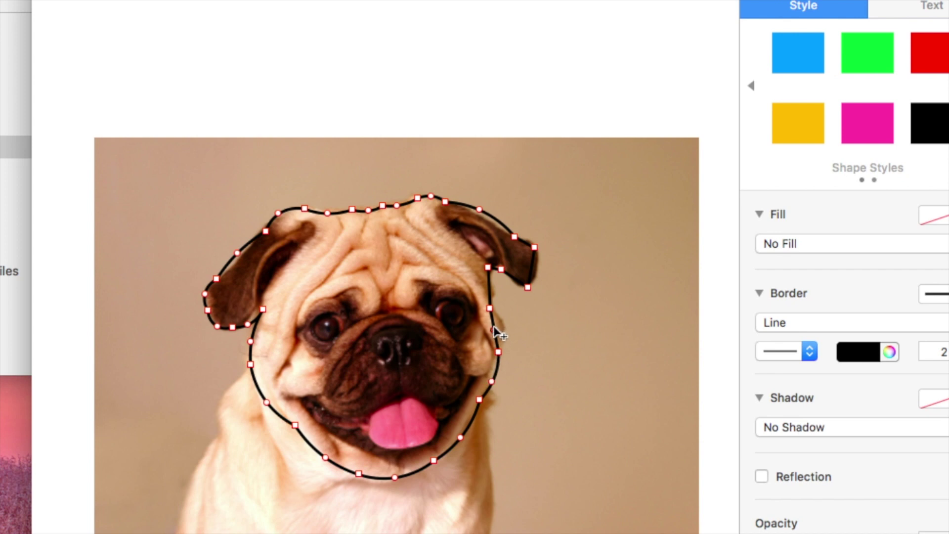
{"action": "left_click", "coordinate": [492, 290]}
{"action": "left_click_drag", "start_coordinate": [533, 270], "coordinate": [538, 274]}
Finish editing the outline and unlock the pug photo.
{"action": "left_click", "coordinate": [561, 113]}
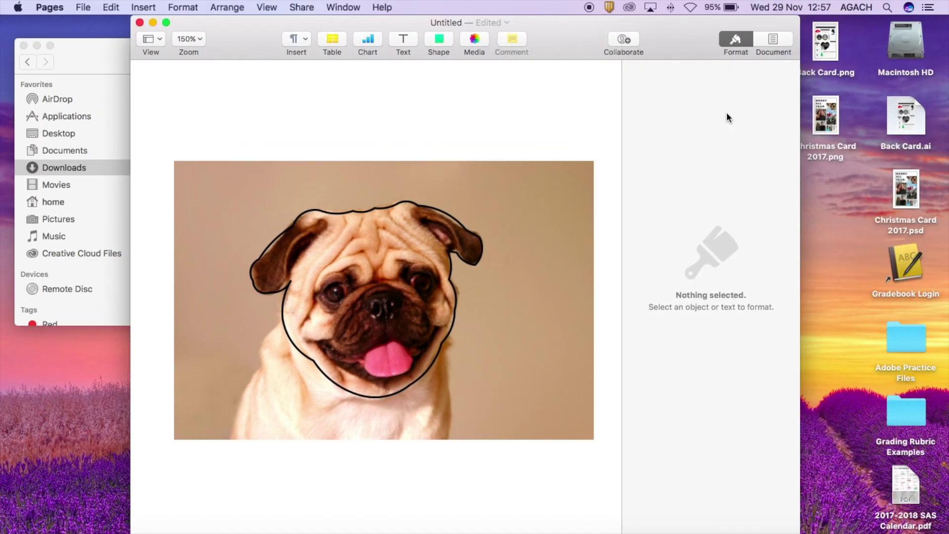
{"action": "left_click", "coordinate": [669, 176]}
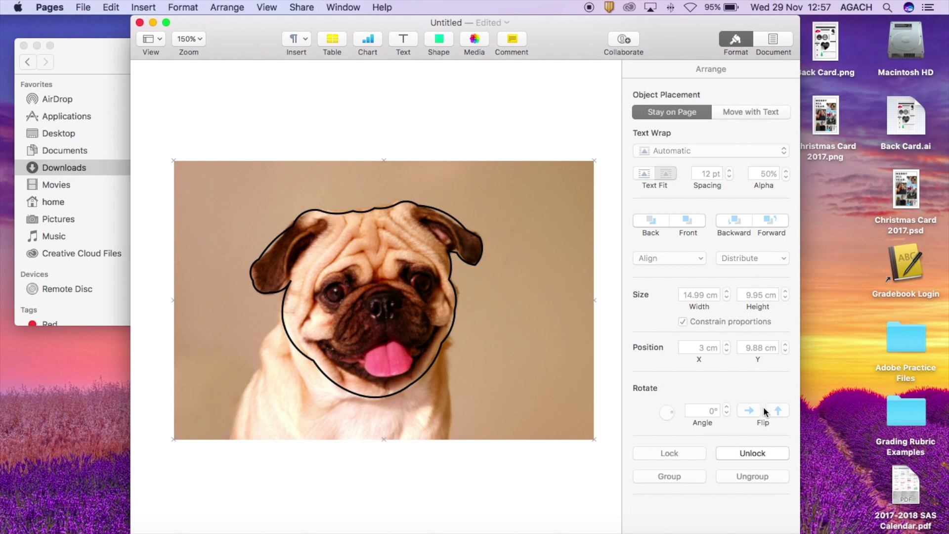
{"action": "left_click", "coordinate": [744, 451]}
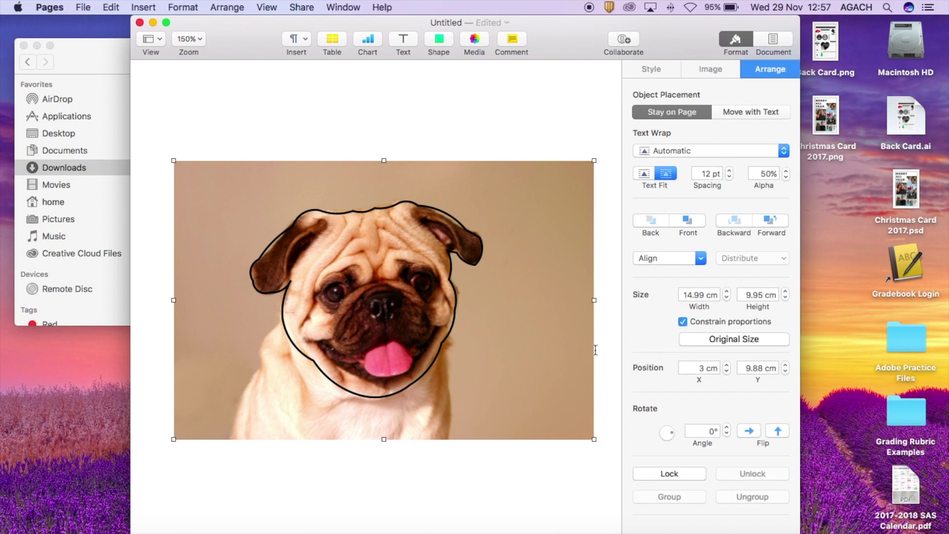
Leave the photo's opacity at 100% and select the traced head outline.
{"action": "left_click", "coordinate": [652, 70]}
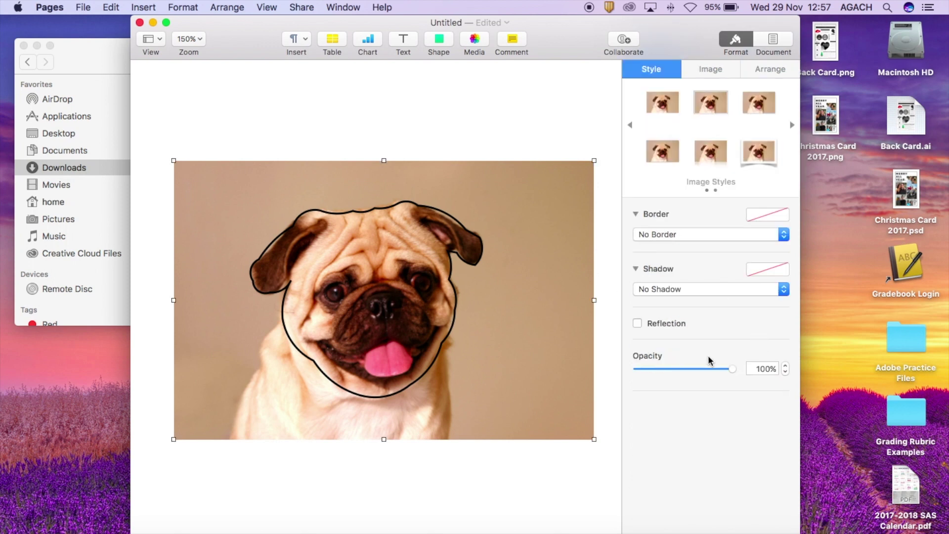
{"action": "left_click_drag", "start_coordinate": [731, 369], "coordinate": [750, 390]}
{"action": "left_click", "coordinate": [476, 238]}
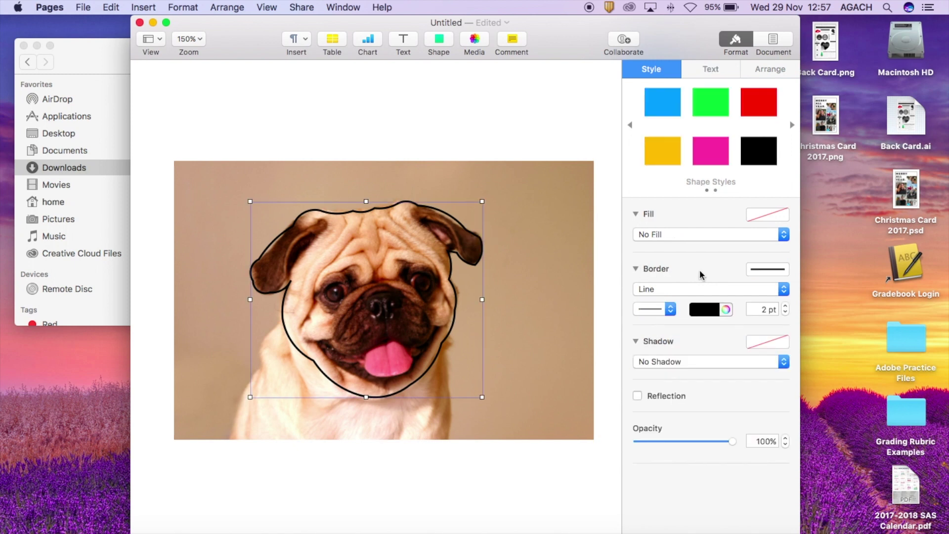
Show the outline's Border settings and keep a solid line border.
{"action": "left_click", "coordinate": [636, 270]}
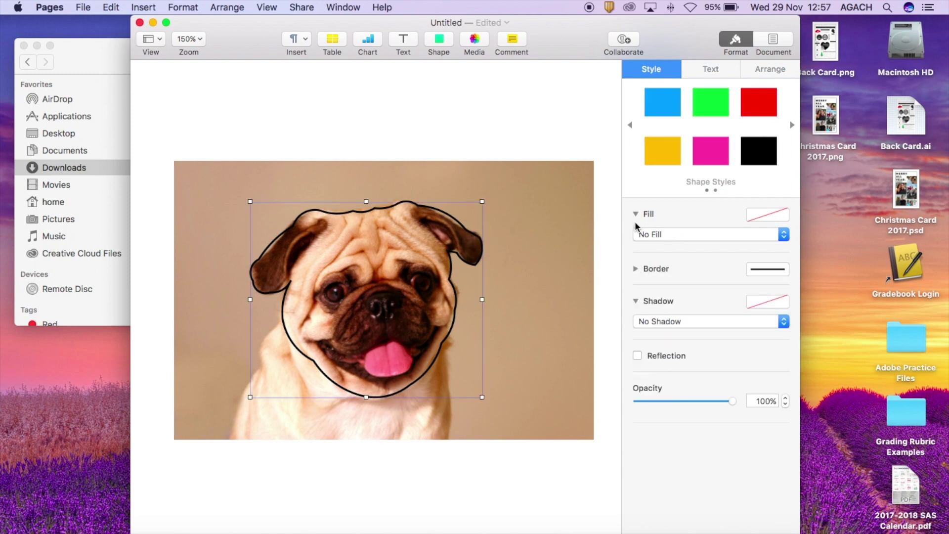
{"action": "left_click", "coordinate": [636, 214]}
{"action": "left_click", "coordinate": [636, 247]}
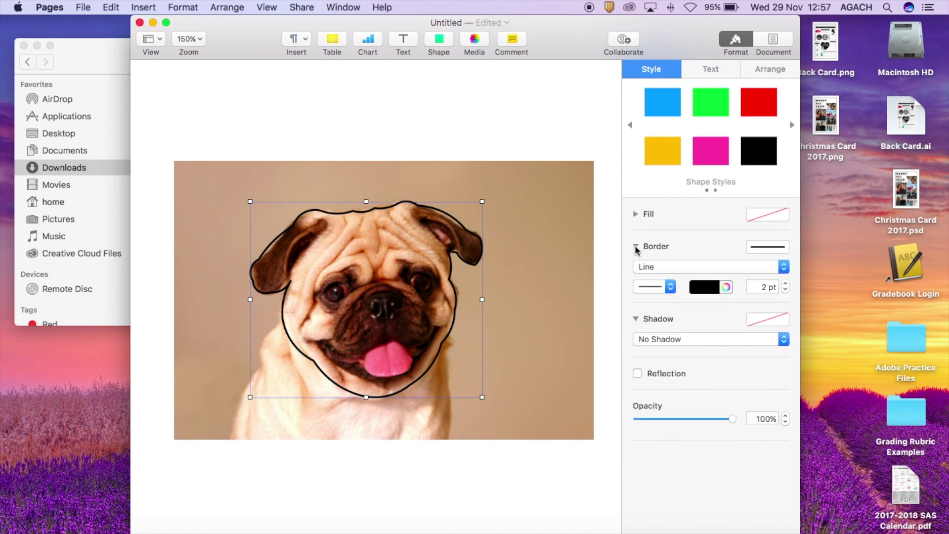
{"action": "left_click", "coordinate": [692, 268]}
{"action": "left_click", "coordinate": [694, 267]}
Choose the Ice cyan border colour for the outline, then deselect it.
{"action": "left_click", "coordinate": [726, 287]}
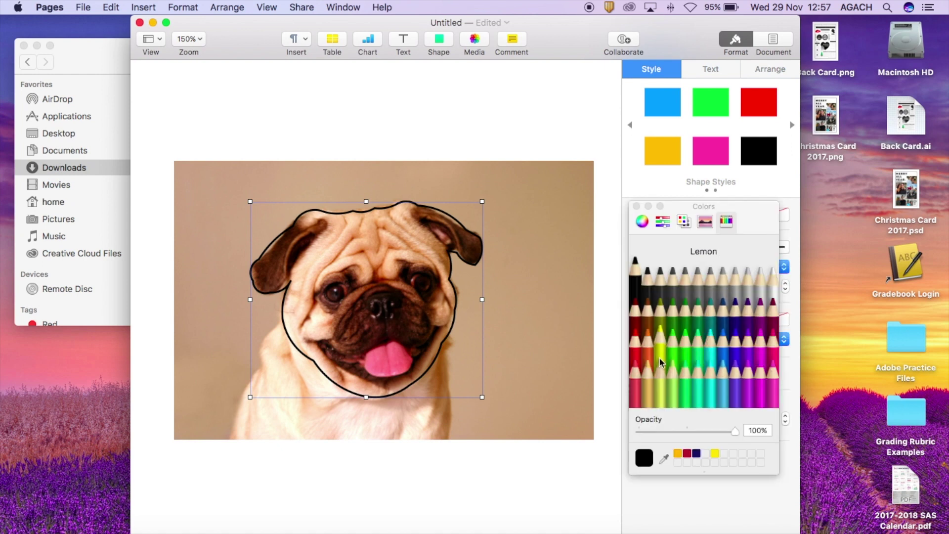
{"action": "left_click", "coordinate": [772, 290]}
{"action": "left_click", "coordinate": [772, 342]}
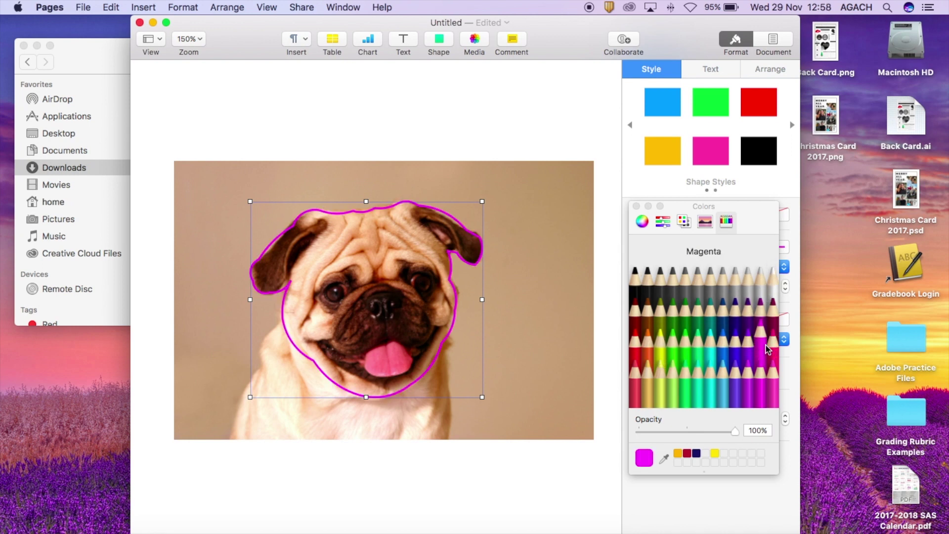
{"action": "left_click", "coordinate": [751, 347]}
{"action": "left_click", "coordinate": [755, 369]}
{"action": "left_click", "coordinate": [735, 370]}
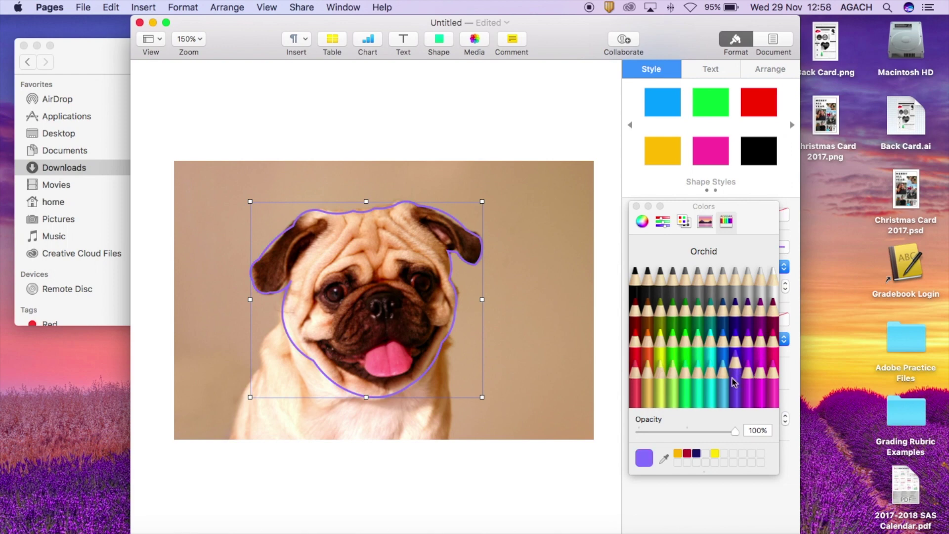
{"action": "left_click", "coordinate": [714, 380]}
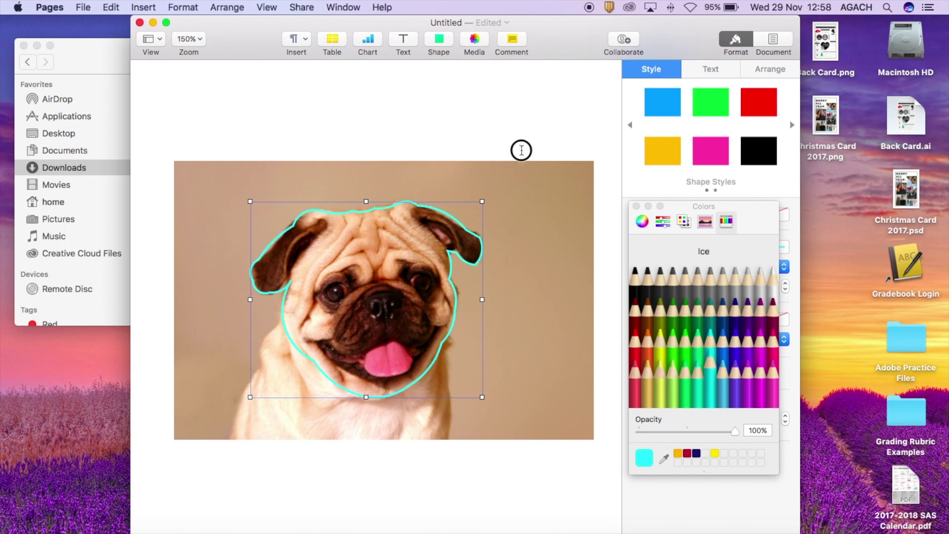
{"action": "left_click", "coordinate": [522, 148]}
{"action": "left_click", "coordinate": [636, 206]}
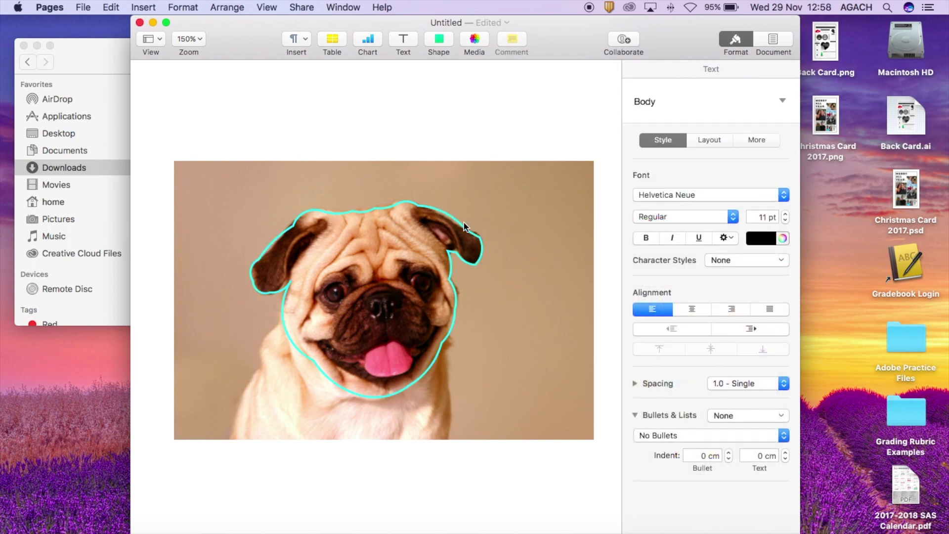
{"action": "left_click", "coordinate": [435, 209]}
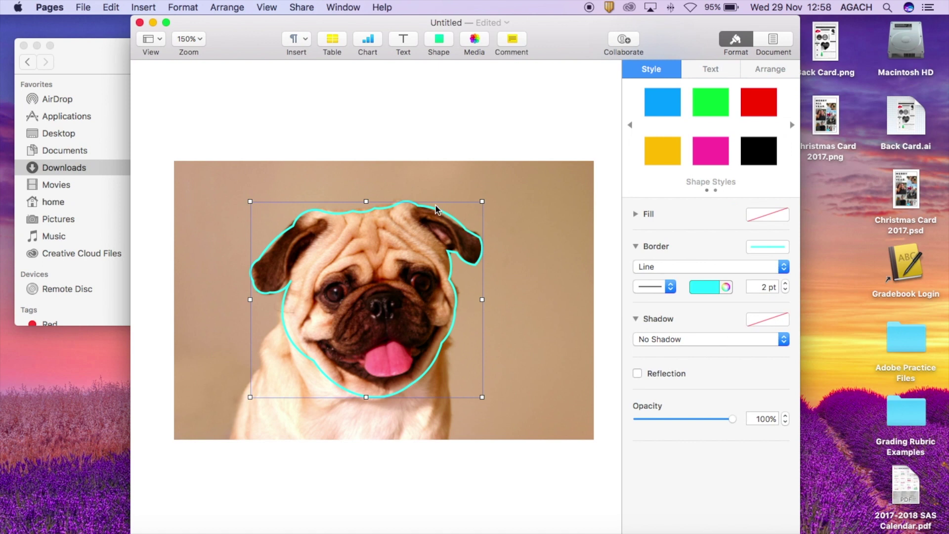
{"action": "left_click", "coordinate": [635, 213]}
{"action": "left_click", "coordinate": [704, 236]}
{"action": "left_click", "coordinate": [677, 256]}
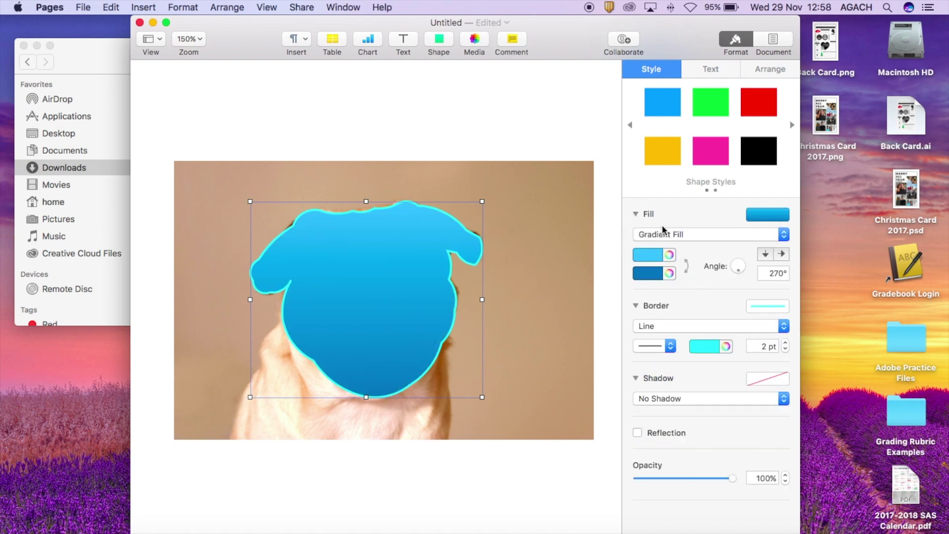
{"action": "left_click", "coordinate": [662, 231]}
{"action": "left_click", "coordinate": [657, 226]}
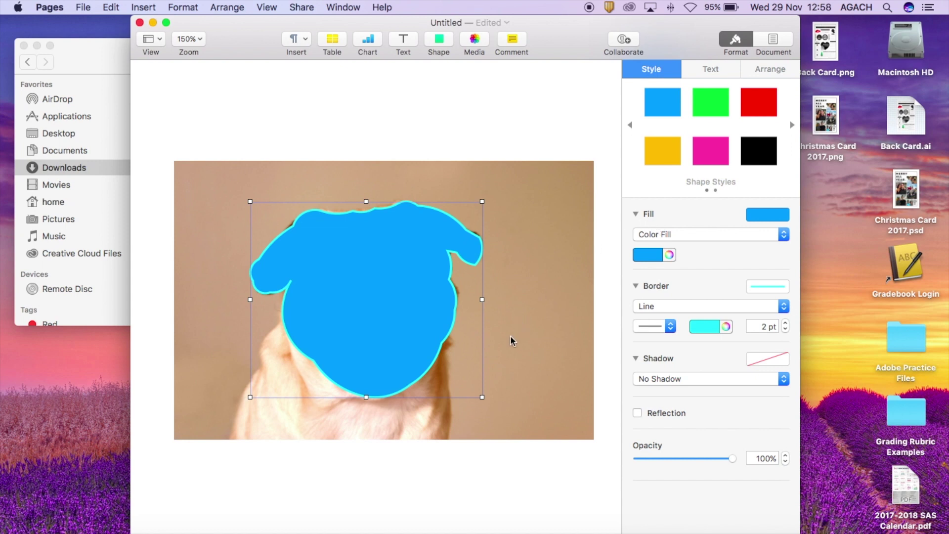
{"action": "left_click", "coordinate": [673, 237]}
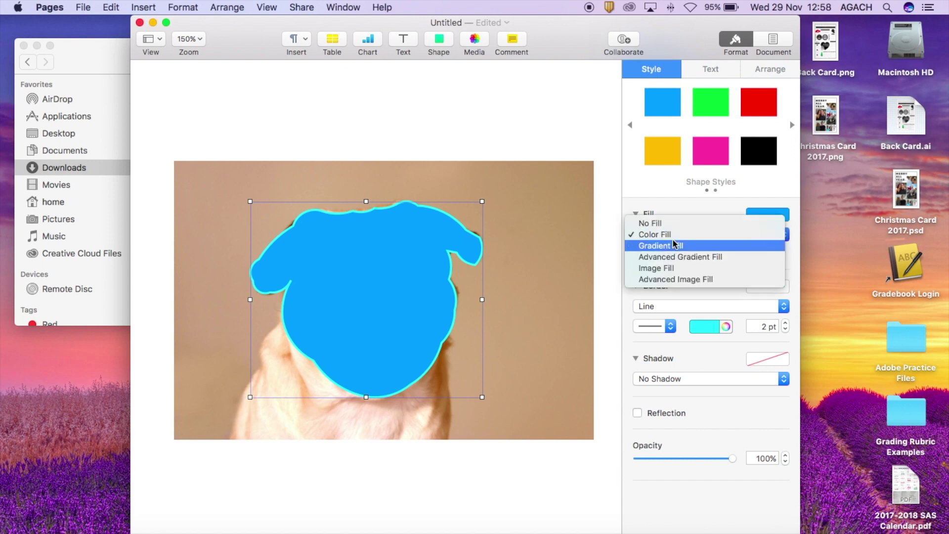